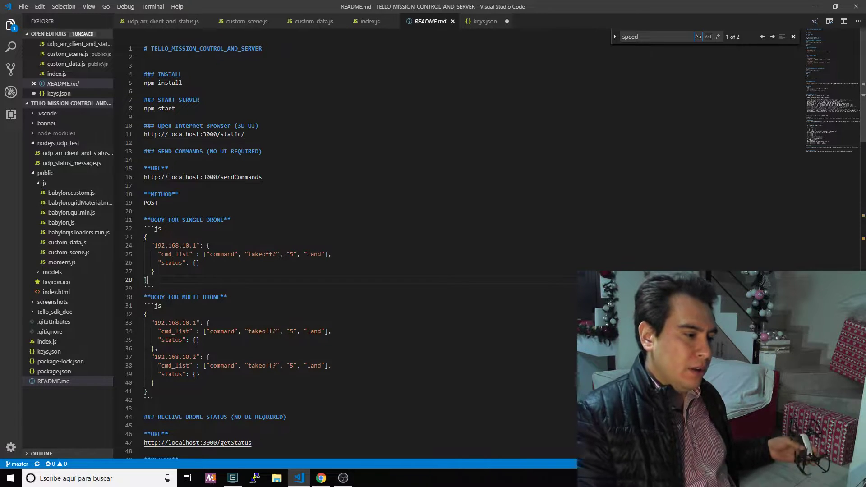
# Step: Switch to Chrome and open the Tello_Mission_Control_-_UDP_Server repository from its owner's GitHub profile
pyautogui.click(322, 478)
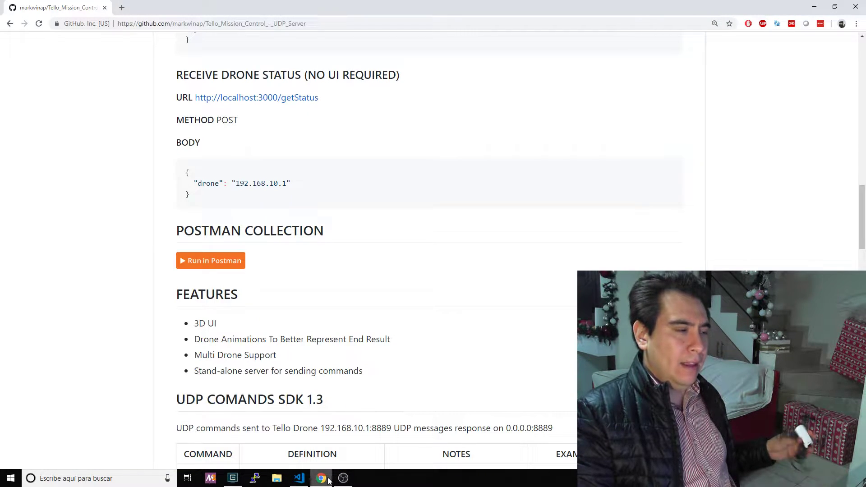
pyautogui.scroll(20, 157, 316)
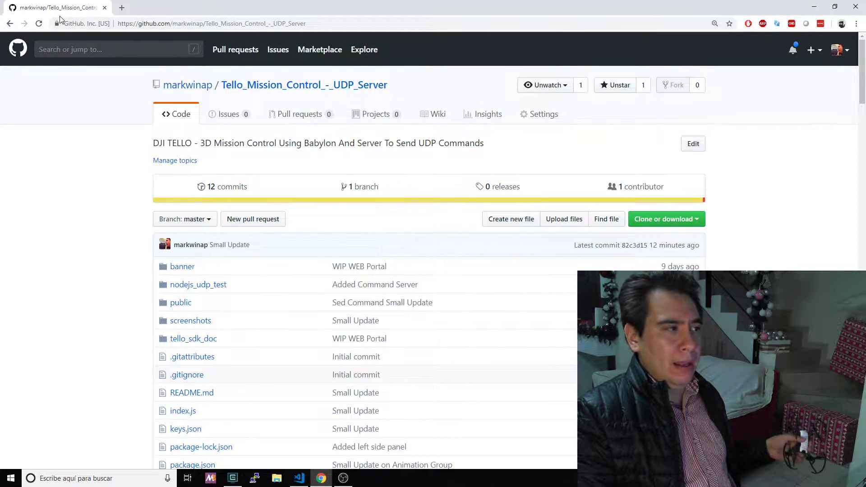
pyautogui.click(10, 23)
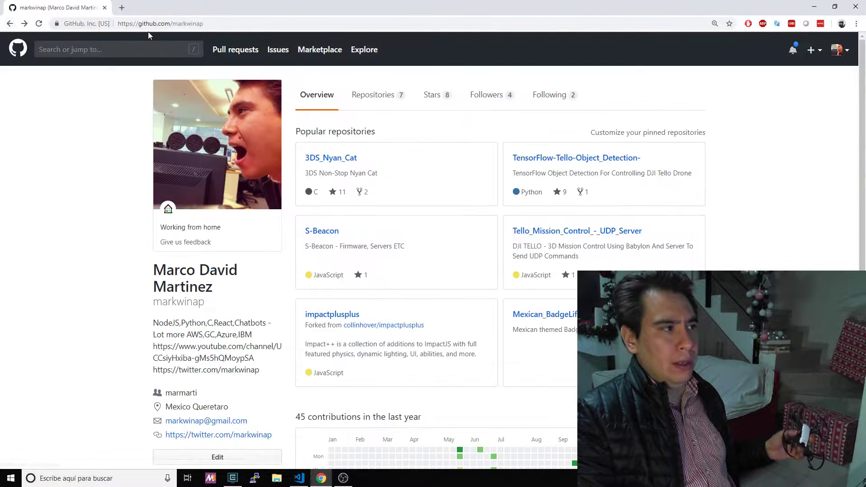
pyautogui.moveTo(178, 23); pyautogui.dragTo(271, 24)
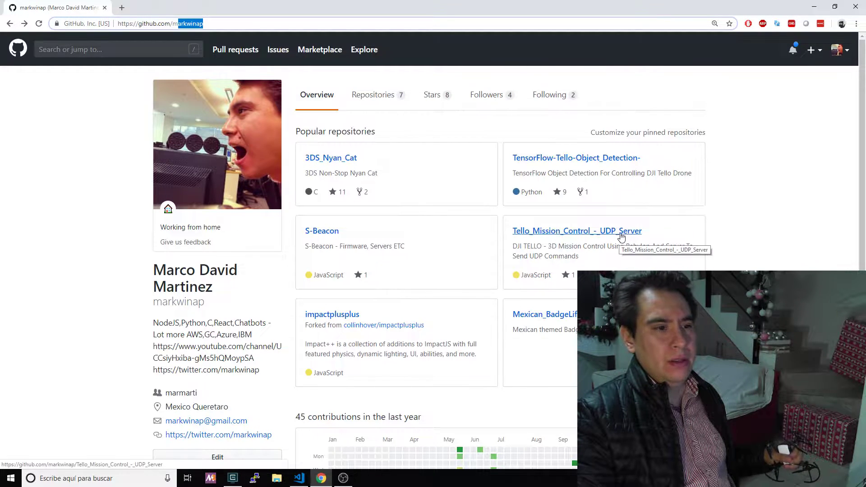
pyautogui.click(582, 232)
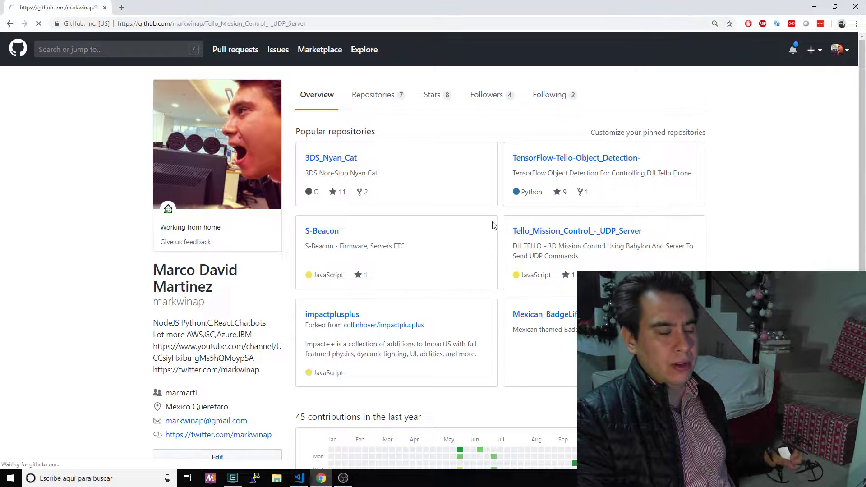
# Step: Review the repository's file list and the README's install and start server commands
pyautogui.scroll(-3, 253, 291)
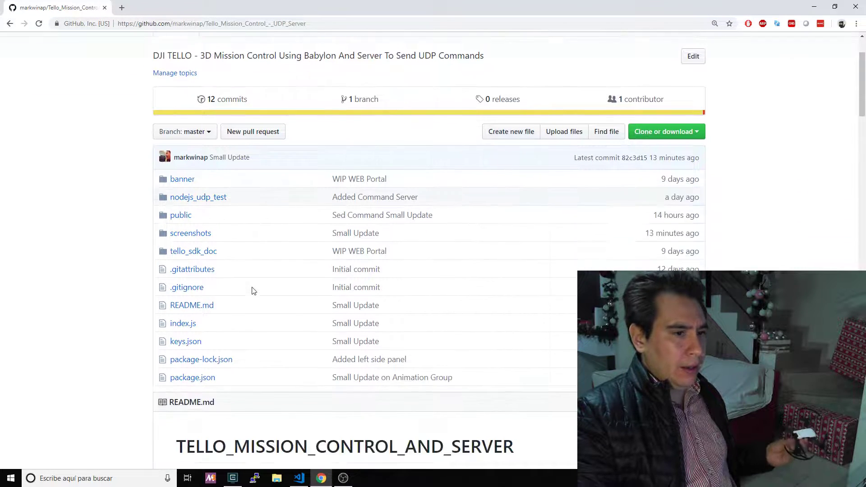
pyautogui.scroll(-7, 253, 291)
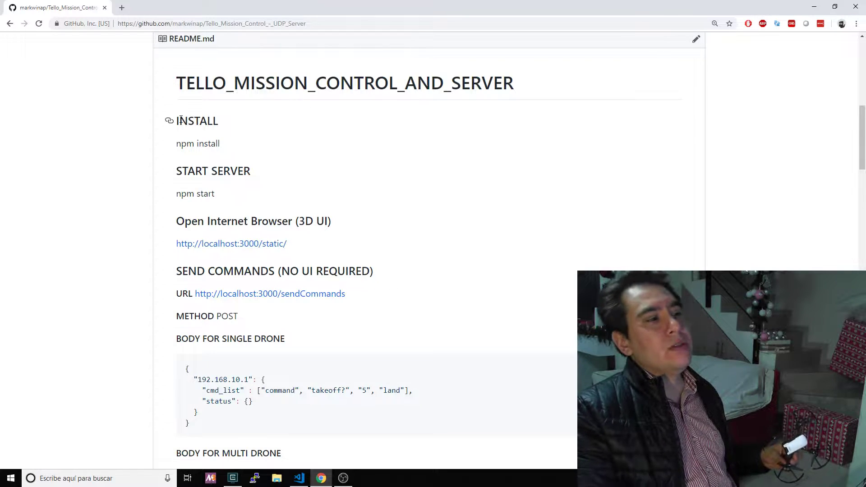
pyautogui.scroll(3, 519, 199)
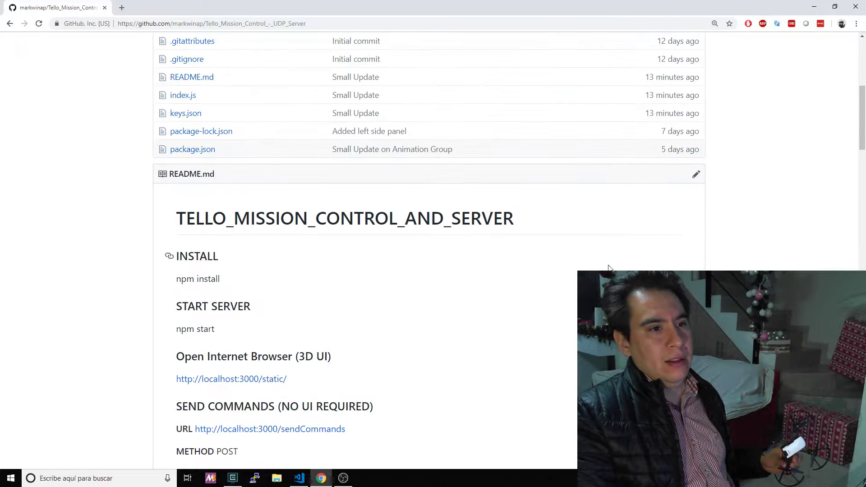
pyautogui.scroll(5, 727, 148)
pyautogui.scroll(-5, 350, 265)
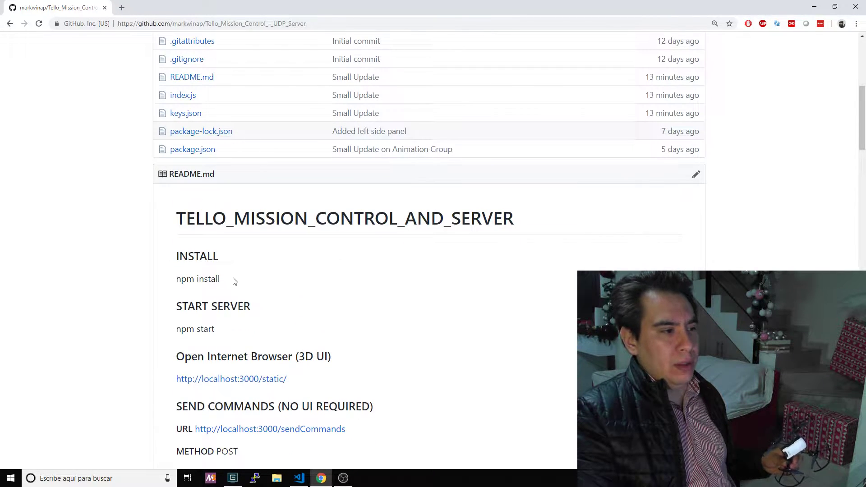
pyautogui.tripleClick(189, 280)
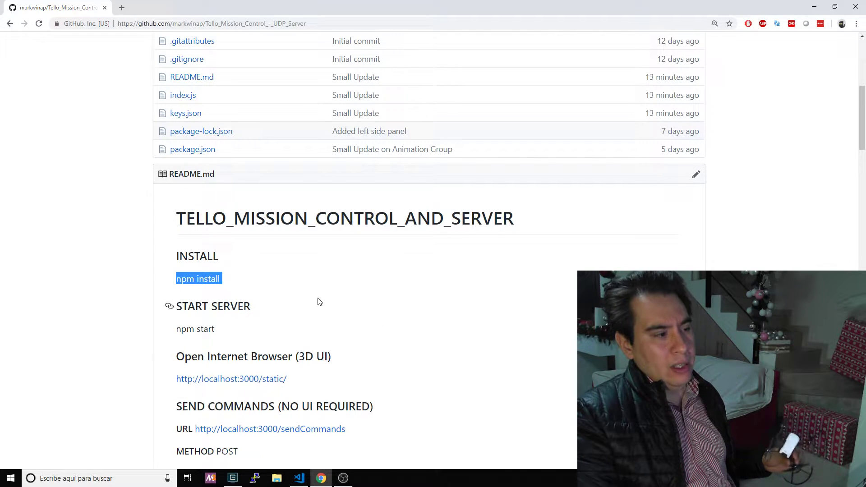
pyautogui.moveTo(239, 333); pyautogui.dragTo(134, 332)
# Step: Examine the README's 3D UI address and the URL and method for sending commands
pyautogui.scroll(-4, 178, 330)
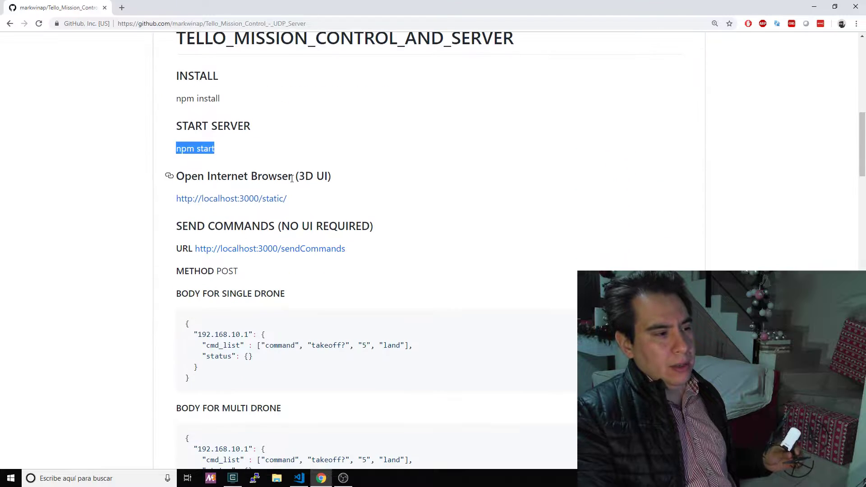
pyautogui.moveTo(310, 221); pyautogui.dragTo(167, 207)
pyautogui.click(166, 207)
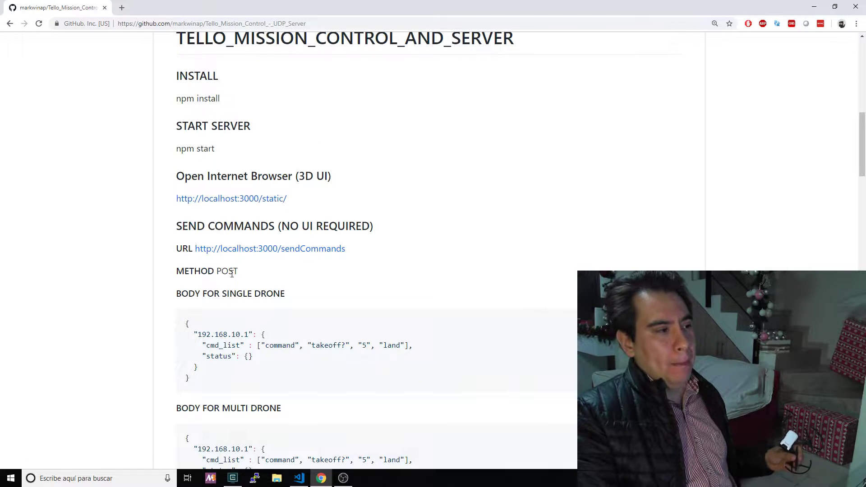
pyautogui.moveTo(137, 230); pyautogui.dragTo(462, 251)
pyautogui.click(455, 262)
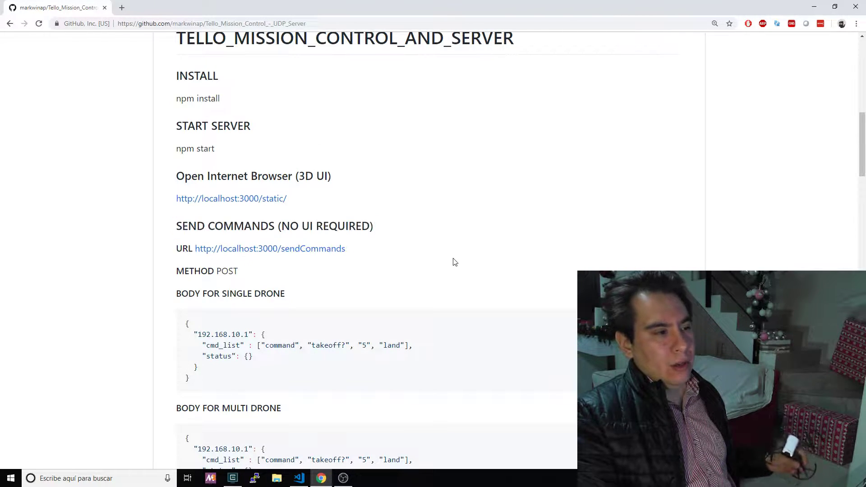
# Step: Examine the single-drone request body in the README's send commands section, including its IP address key and cmd_list values
pyautogui.scroll(-3, 427, 269)
pyautogui.moveTo(210, 244); pyautogui.dragTo(187, 187)
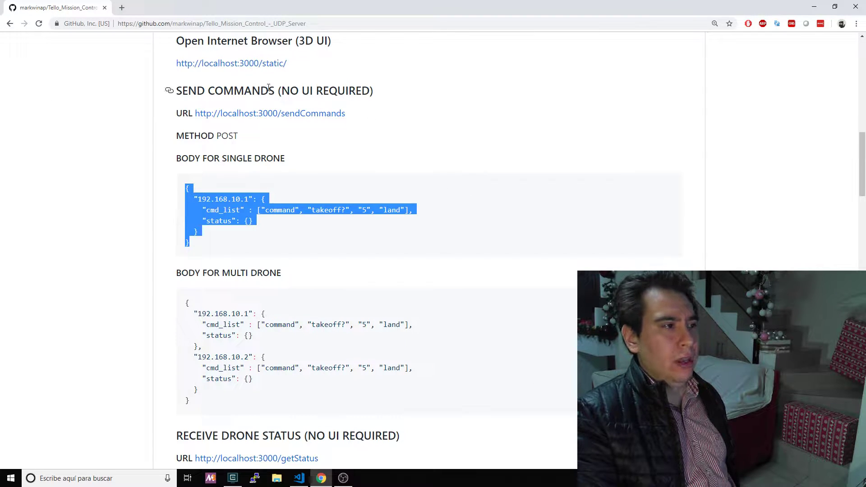
pyautogui.moveTo(289, 91); pyautogui.dragTo(299, 91)
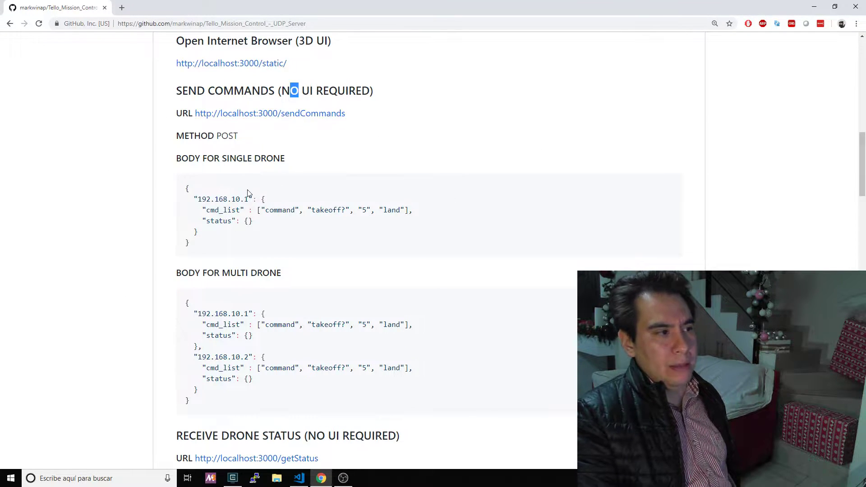
pyautogui.moveTo(264, 248); pyautogui.dragTo(178, 189)
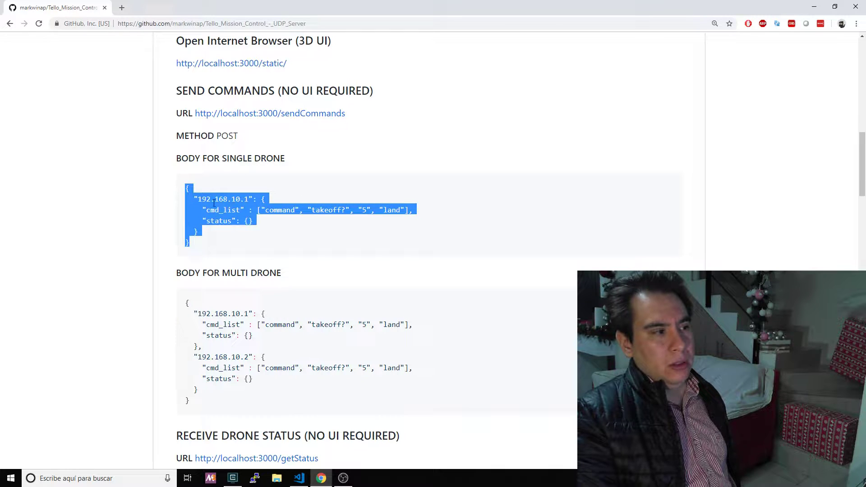
pyautogui.click(198, 195)
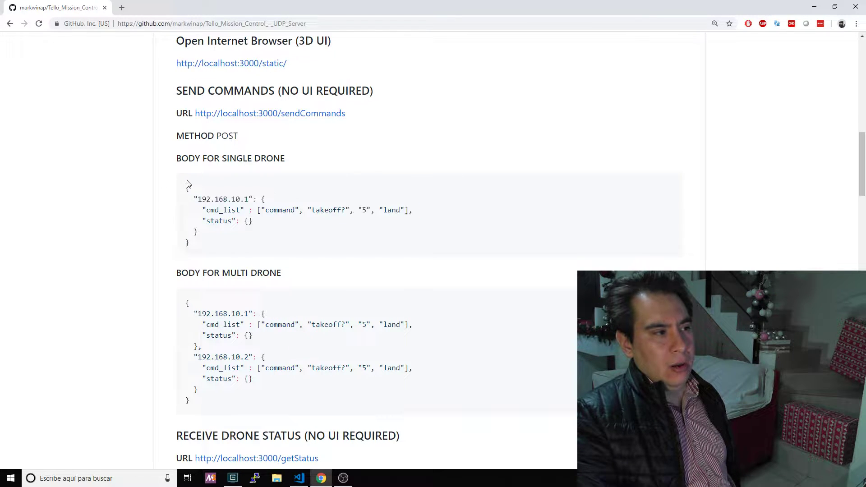
pyautogui.tripleClick(205, 199)
pyautogui.moveTo(198, 199); pyautogui.dragTo(247, 200)
pyautogui.doubleClick(231, 210)
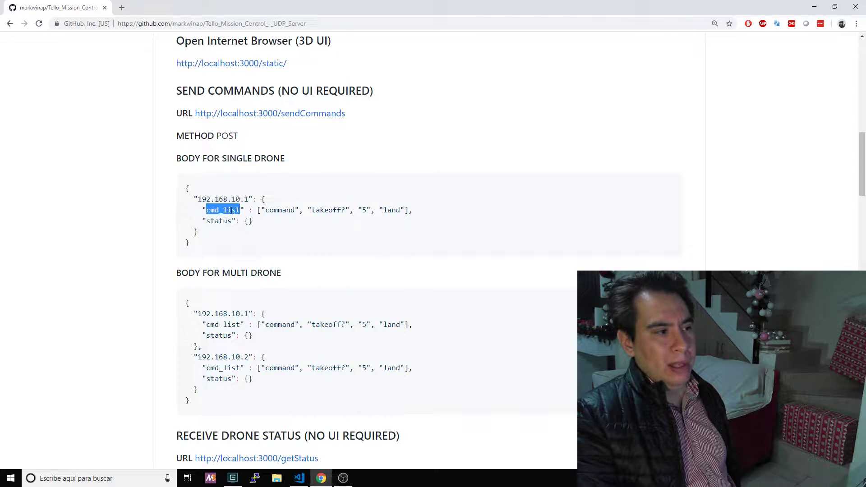
pyautogui.moveTo(265, 210); pyautogui.dragTo(396, 211)
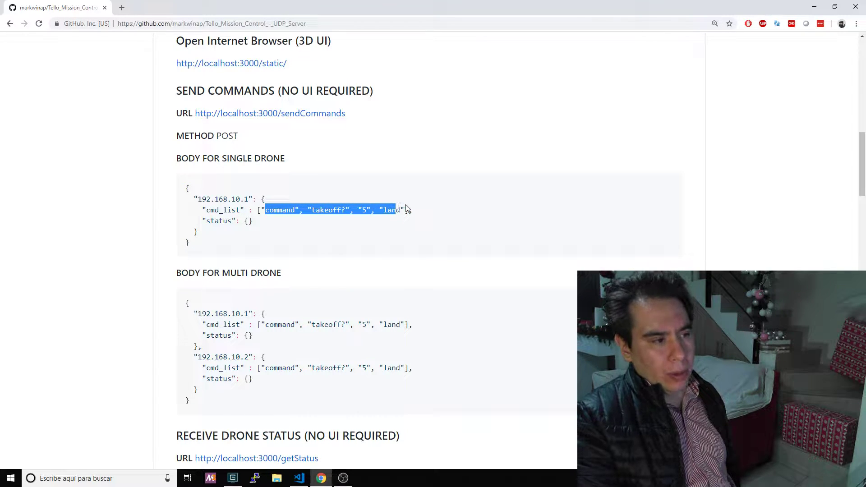
# Step: Examine the README's request body for sending commands to multiple drones
pyautogui.scroll(-6, 375, 189)
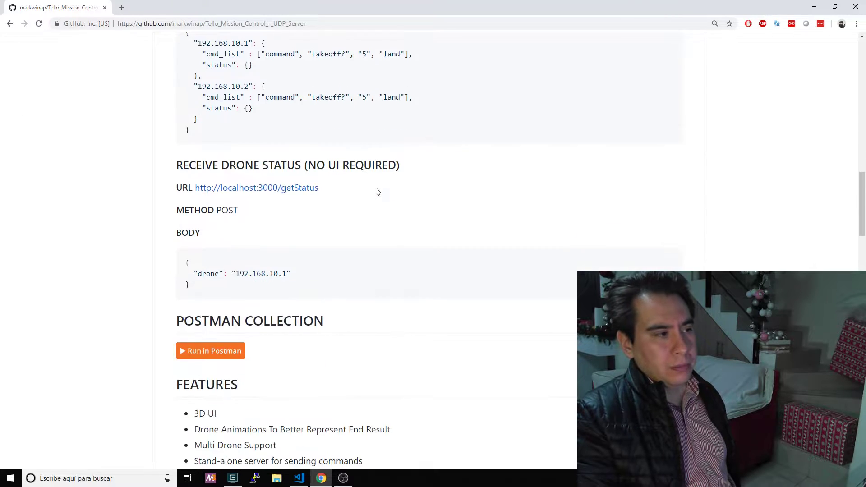
pyautogui.scroll(4, 378, 192)
pyautogui.moveTo(197, 310); pyautogui.dragTo(176, 215)
pyautogui.click(215, 259)
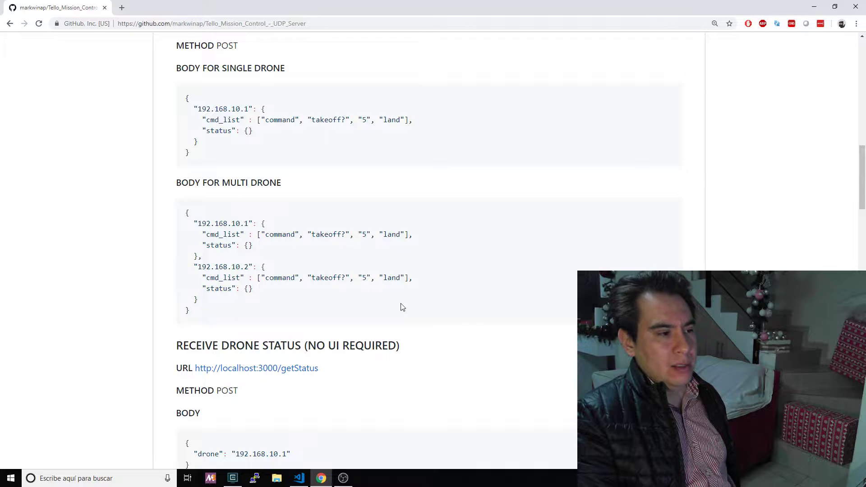
# Step: Examine the README's receive drone status section and its request body
pyautogui.scroll(-3, 526, 232)
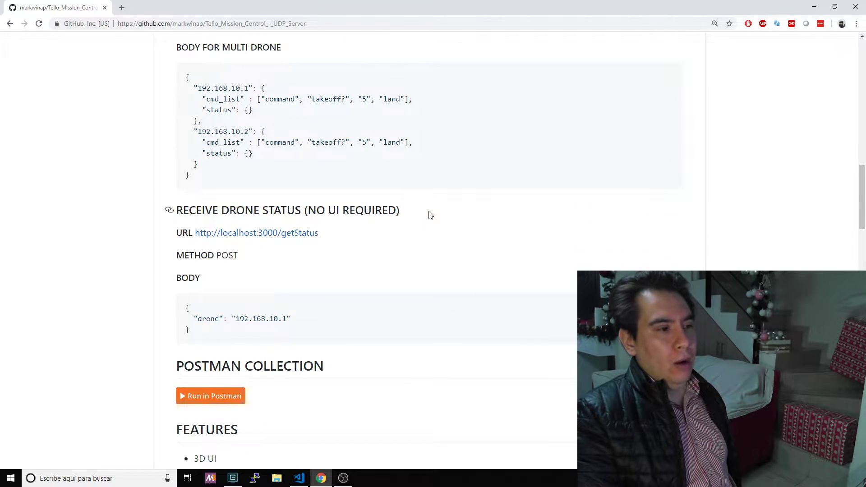
pyautogui.moveTo(431, 215); pyautogui.dragTo(166, 212)
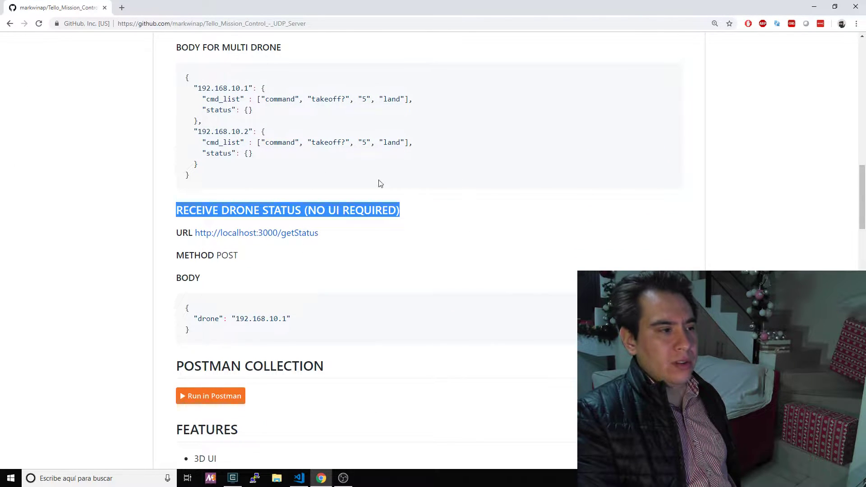
pyautogui.doubleClick(281, 208)
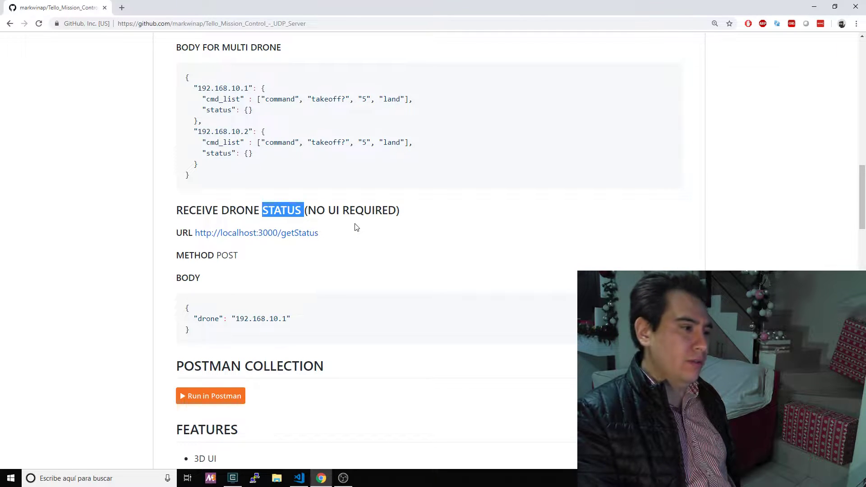
pyautogui.moveTo(295, 323); pyautogui.dragTo(154, 294)
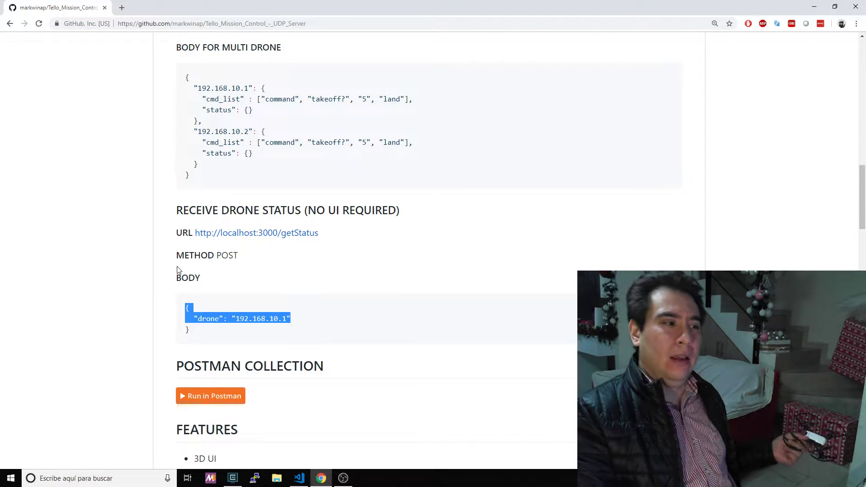
# Step: Run the README's Postman collection with Postman for Windows and allow the browser to launch the app
pyautogui.scroll(-2, 170, 183)
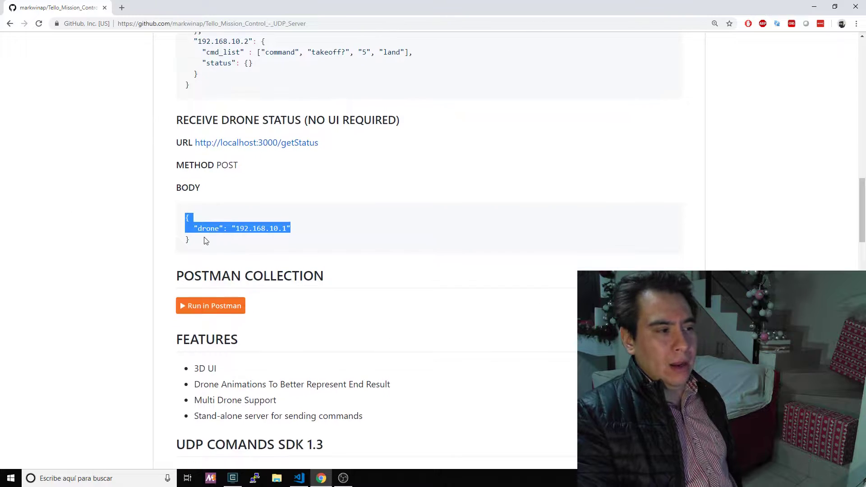
pyautogui.moveTo(168, 274); pyautogui.dragTo(324, 276)
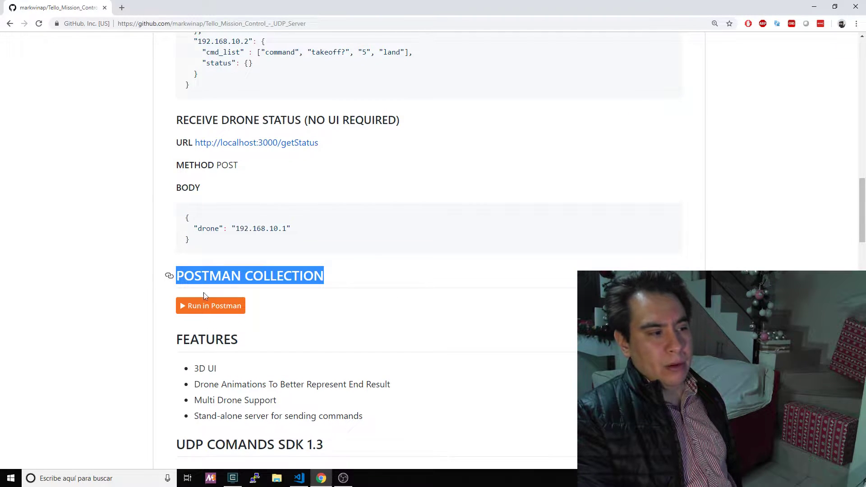
pyautogui.click(224, 310)
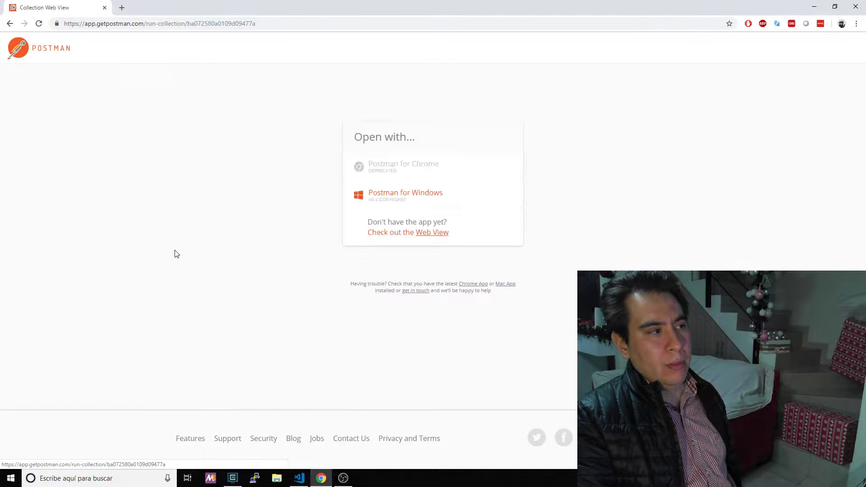
pyautogui.click(409, 193)
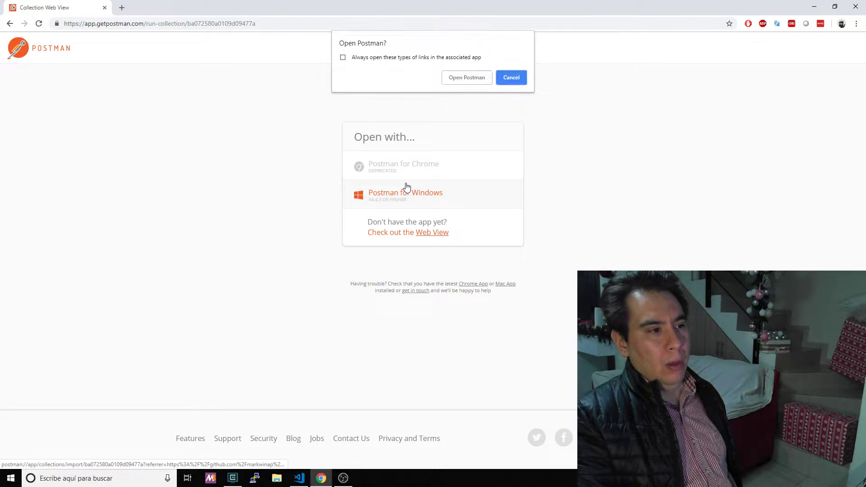
pyautogui.click(468, 78)
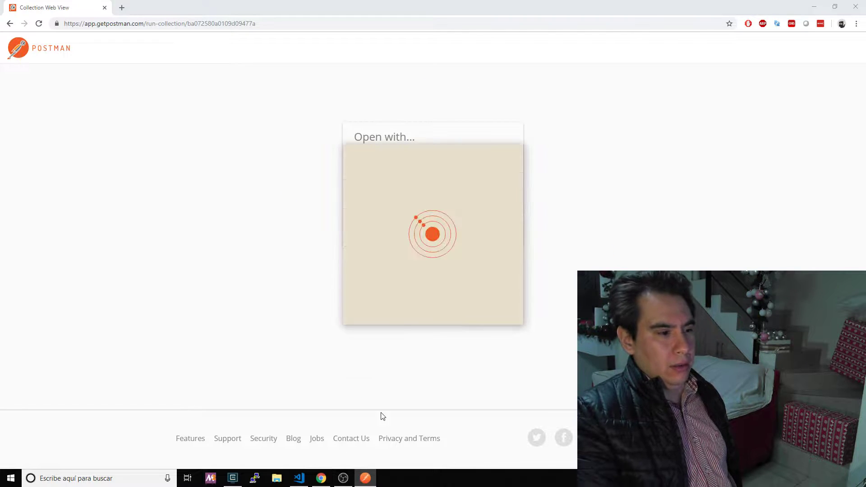
# Step: Return to the GitHub repository page in Chrome and review the README's features list, including drone animations and multi drone support
pyautogui.click(322, 479)
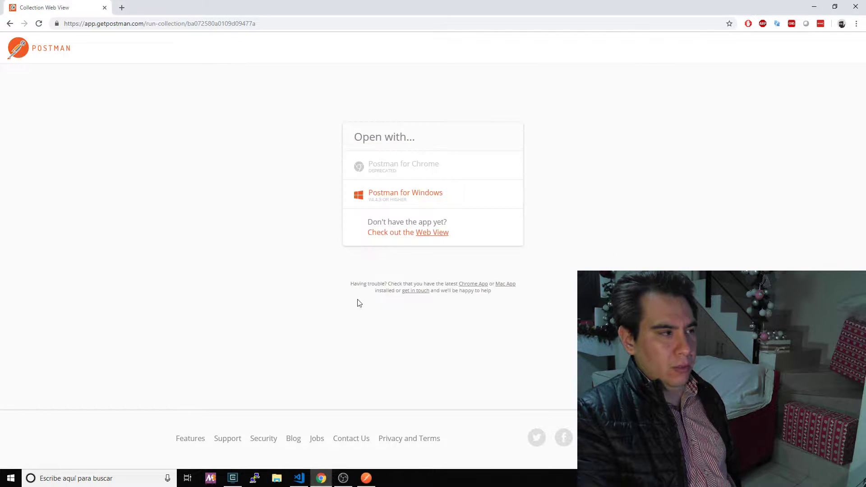
pyautogui.click(10, 24)
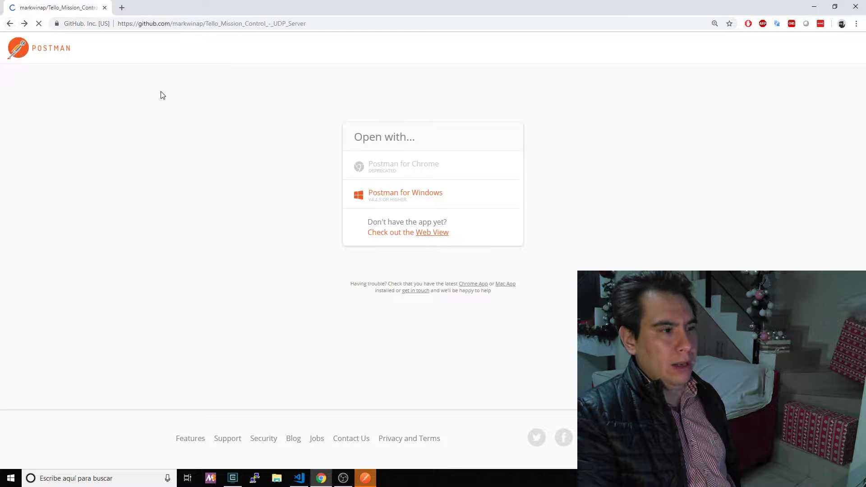
pyautogui.scroll(-3, 218, 254)
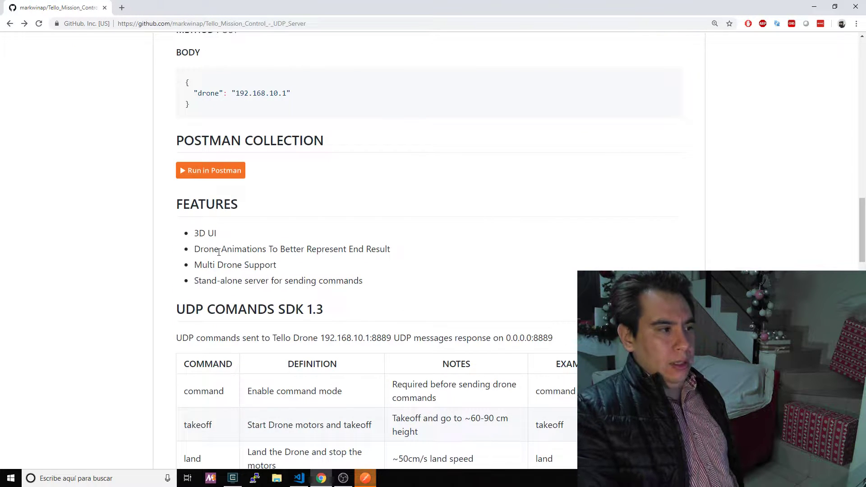
pyautogui.moveTo(227, 234); pyautogui.dragTo(251, 249)
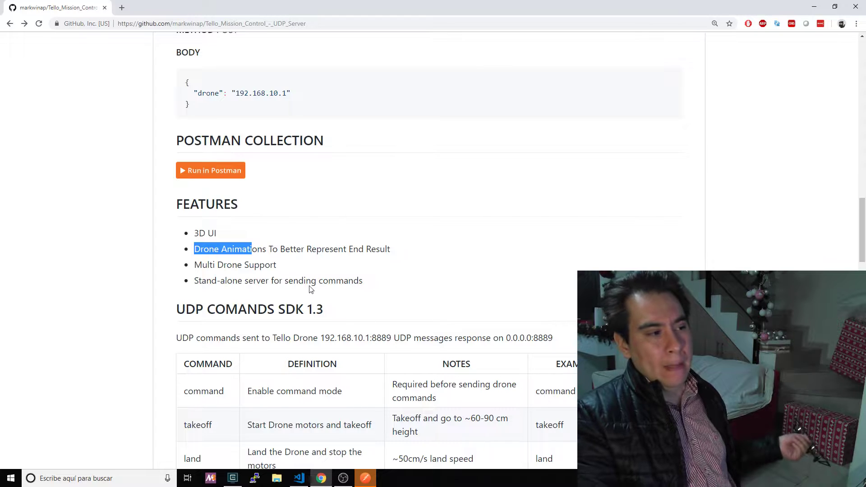
pyautogui.moveTo(276, 264); pyautogui.dragTo(192, 265)
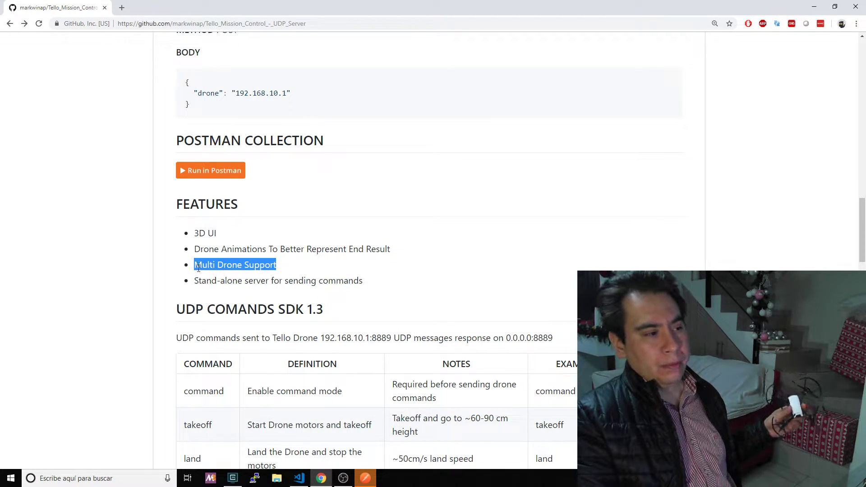
# Step: Review the README's feature entry about the stand-alone server for sending commands
pyautogui.moveTo(193, 285); pyautogui.dragTo(245, 276)
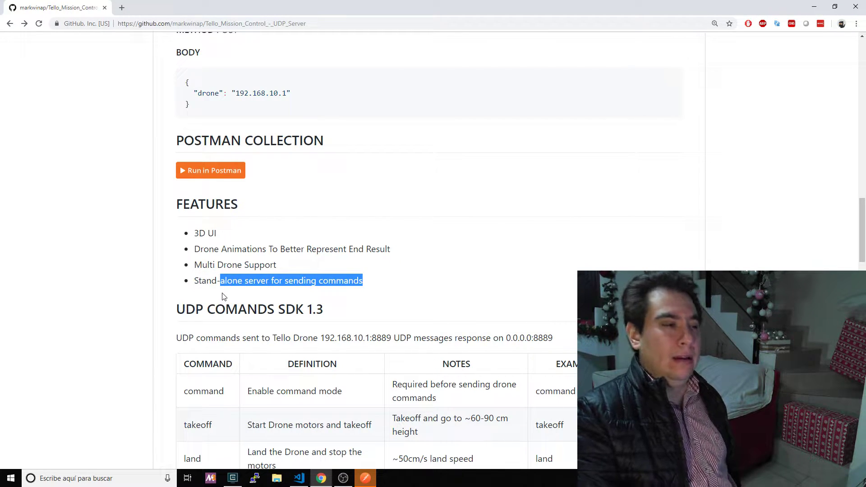
pyautogui.scroll(-7, 222, 294)
pyautogui.scroll(6, 207, 243)
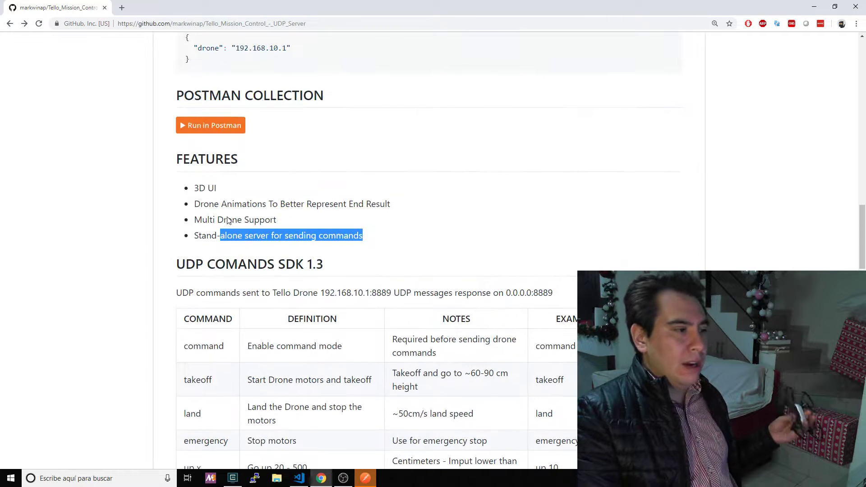
# Step: Examine the UDP commands SDK 1.3 table, including each command's definition, notes, example and response
pyautogui.click(333, 265)
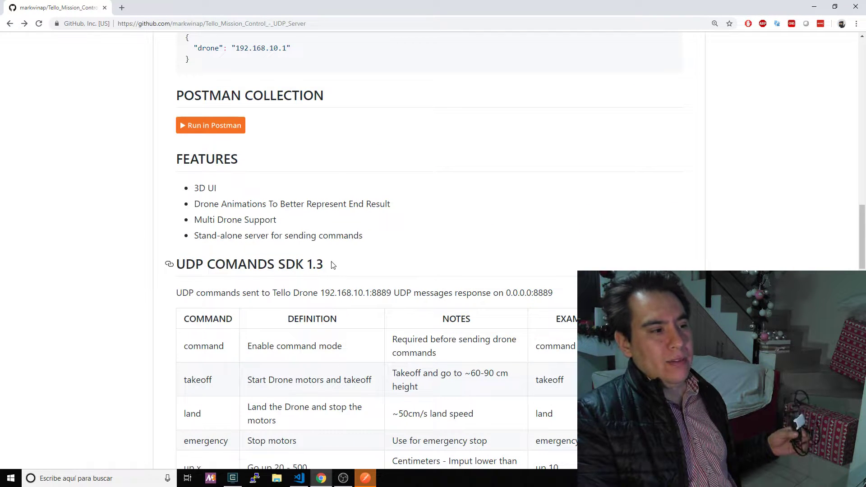
pyautogui.tripleClick(297, 267)
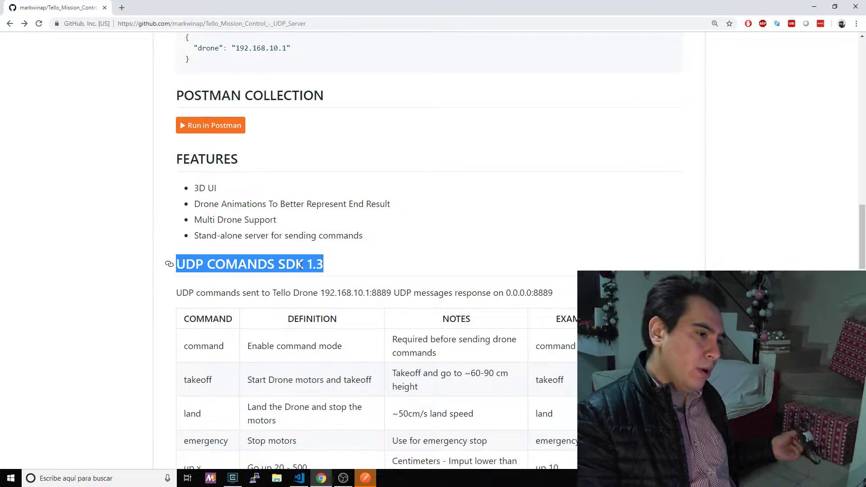
pyautogui.scroll(-2, 350, 267)
pyautogui.scroll(-13, 332, 225)
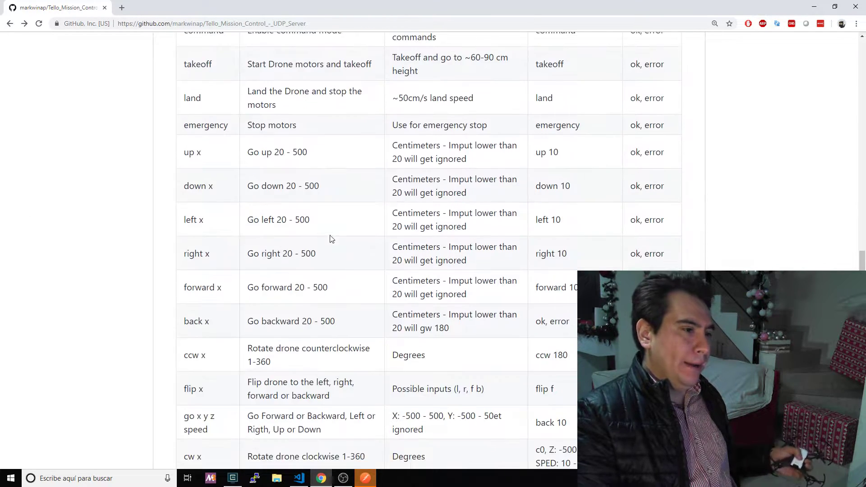
pyautogui.scroll(9, 342, 262)
pyautogui.scroll(5, 316, 266)
pyautogui.scroll(-6, 316, 280)
pyautogui.scroll(4, 406, 306)
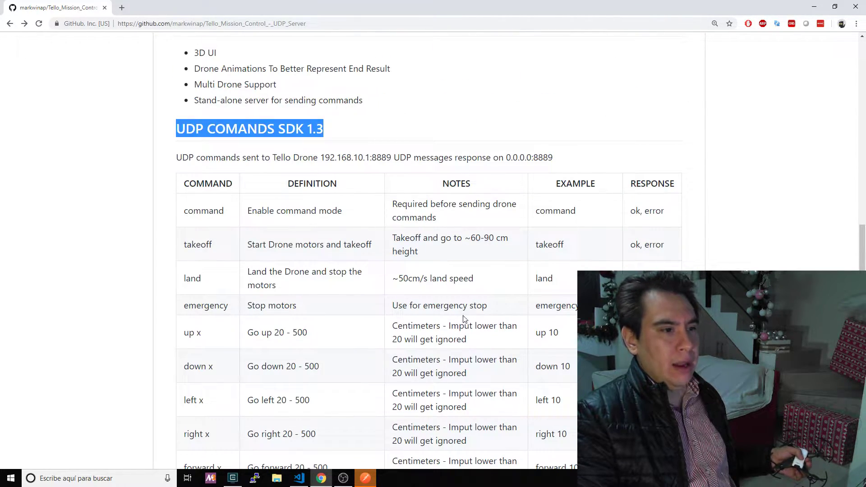
pyautogui.moveTo(561, 196); pyautogui.dragTo(555, 307)
pyautogui.scroll(-10, 555, 306)
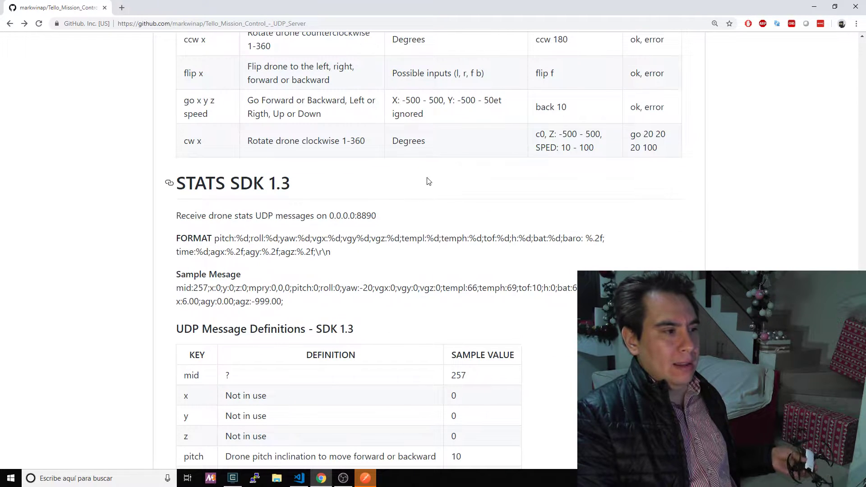
# Step: Examine the STATS SDK 1.3 section and its UDP message definitions, down to the README's video and credits
pyautogui.tripleClick(428, 181)
pyautogui.scroll(-3, 277, 294)
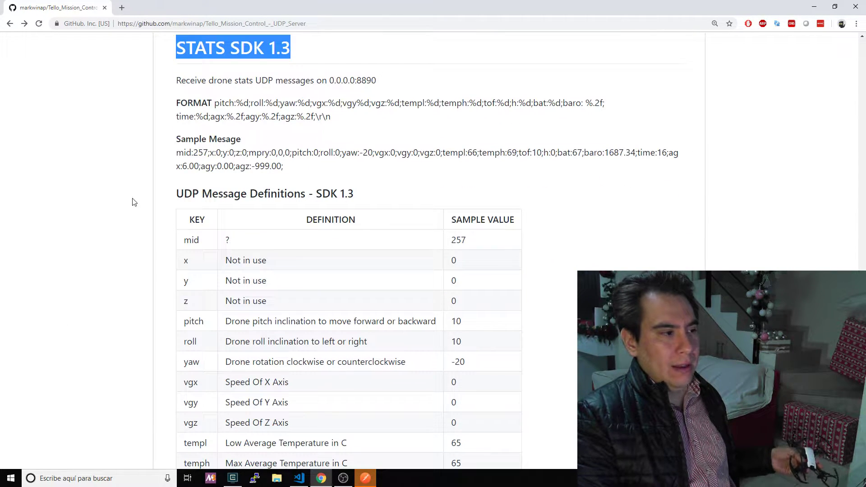
pyautogui.scroll(-2, 294, 195)
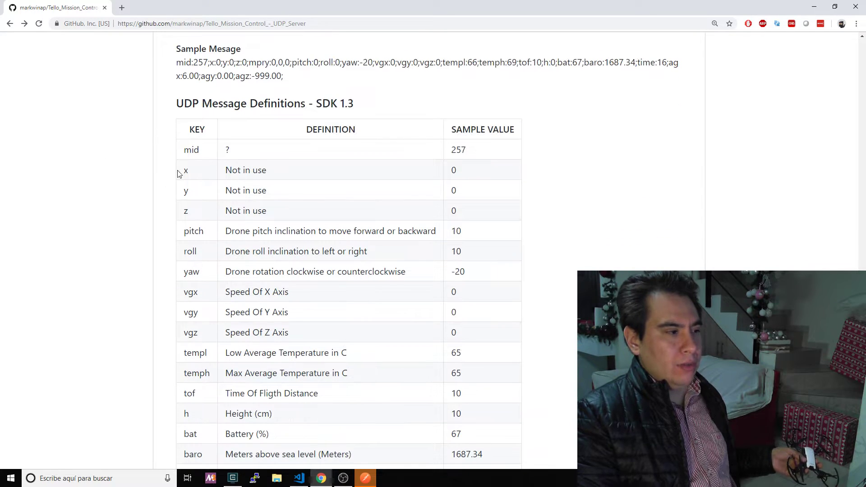
pyautogui.moveTo(177, 147); pyautogui.dragTo(329, 304)
pyautogui.scroll(-5, 564, 191)
pyautogui.click(561, 194)
pyautogui.scroll(3, 538, 245)
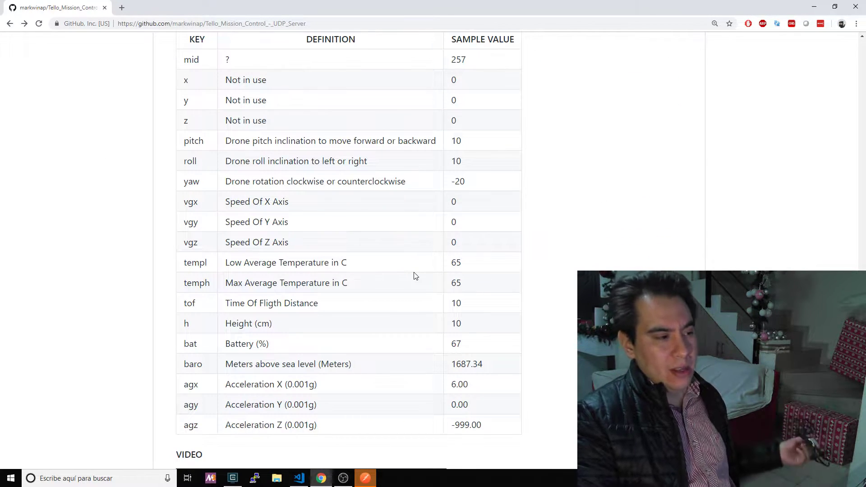
pyautogui.scroll(-1, 413, 285)
pyautogui.scroll(-7, 412, 285)
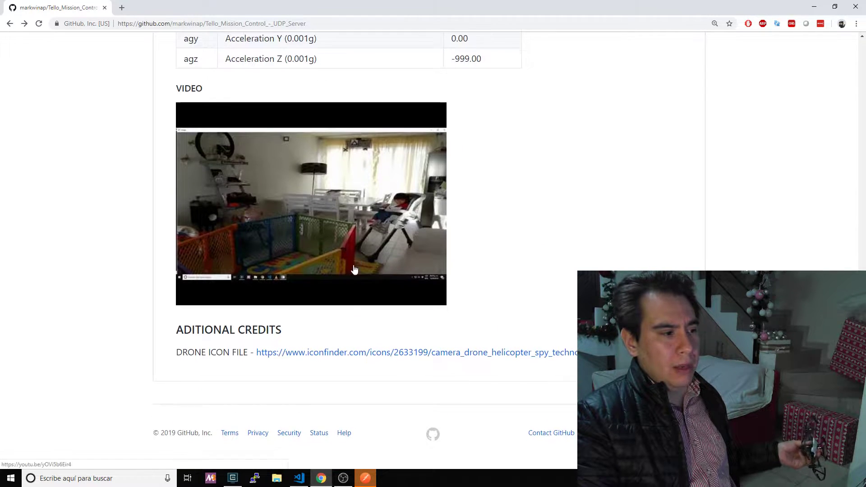
# Step: Switch to Postman and close its Create New window
pyautogui.scroll(7, 369, 338)
pyautogui.scroll(10, 581, 254)
pyautogui.scroll(9, 581, 254)
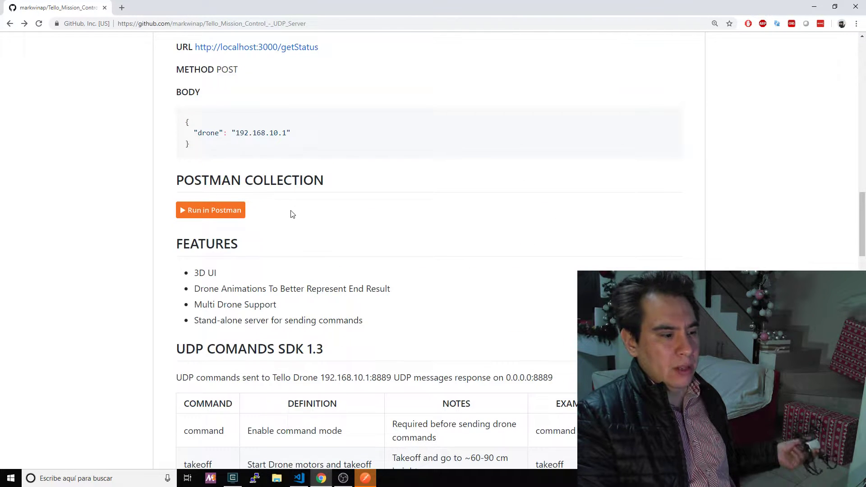
pyautogui.click(366, 479)
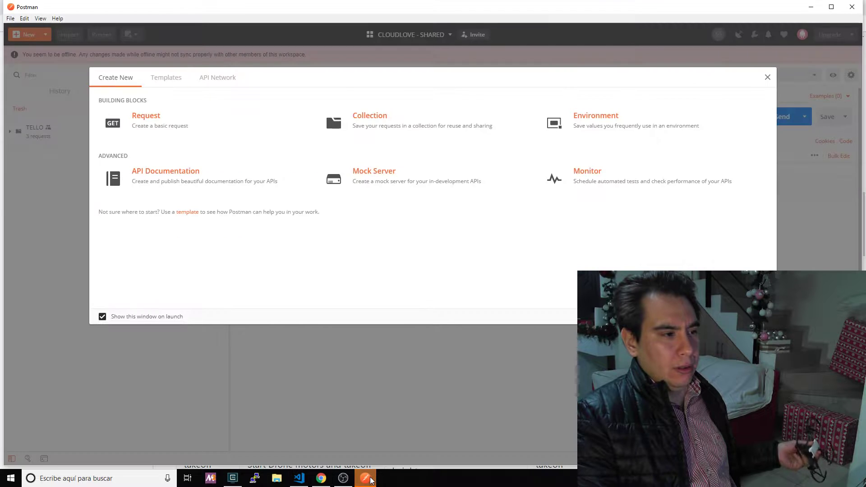
pyautogui.click(767, 80)
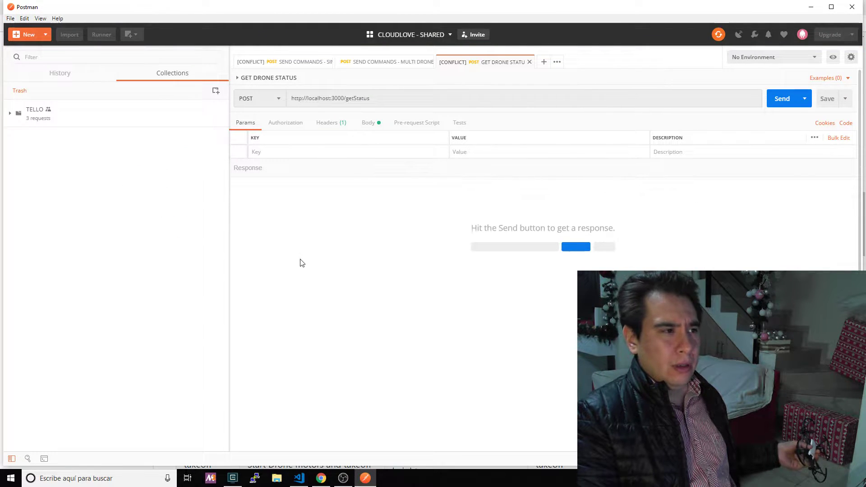
pyautogui.click(232, 479)
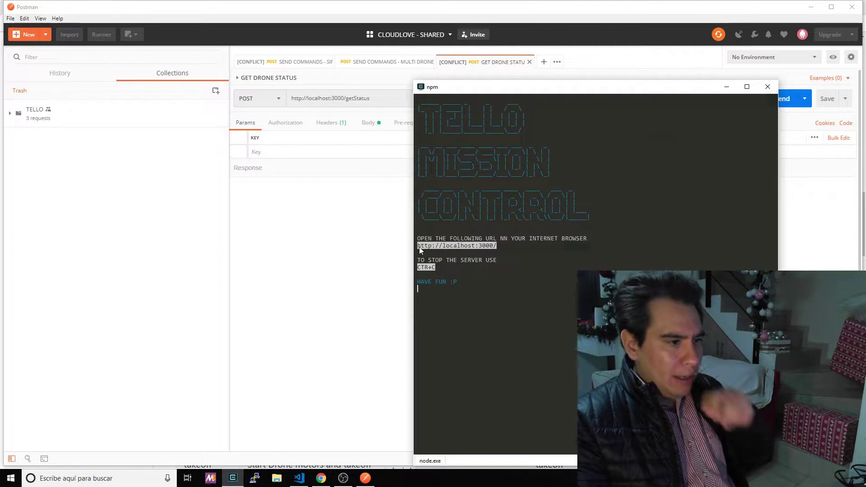
pyautogui.moveTo(418, 247); pyautogui.dragTo(475, 246)
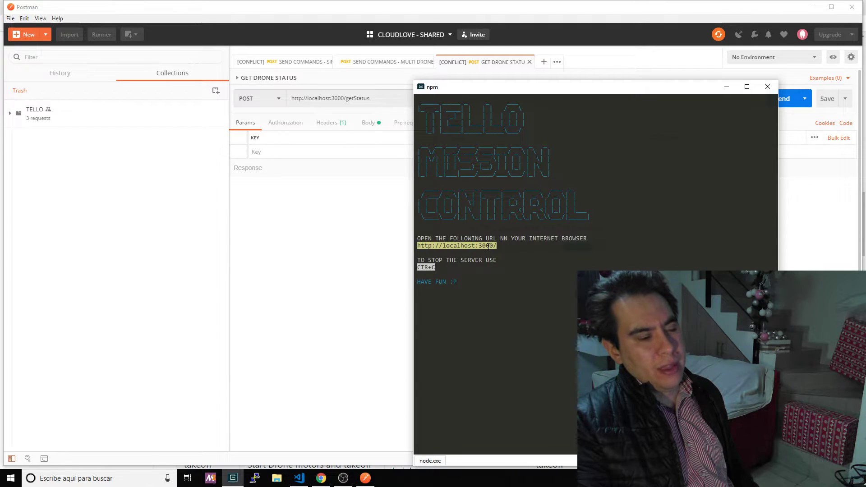
pyautogui.click(320, 478)
pyautogui.click(122, 7)
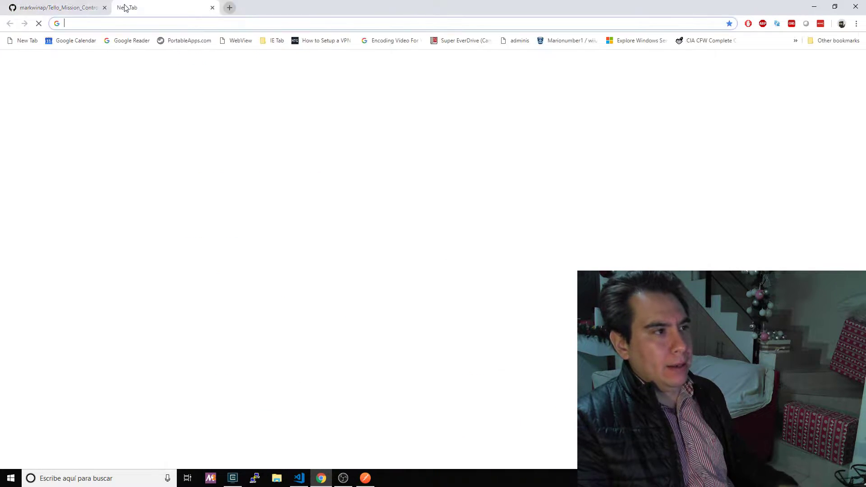
pyautogui.write('http://localhost:3000/')
pyautogui.press('Return')
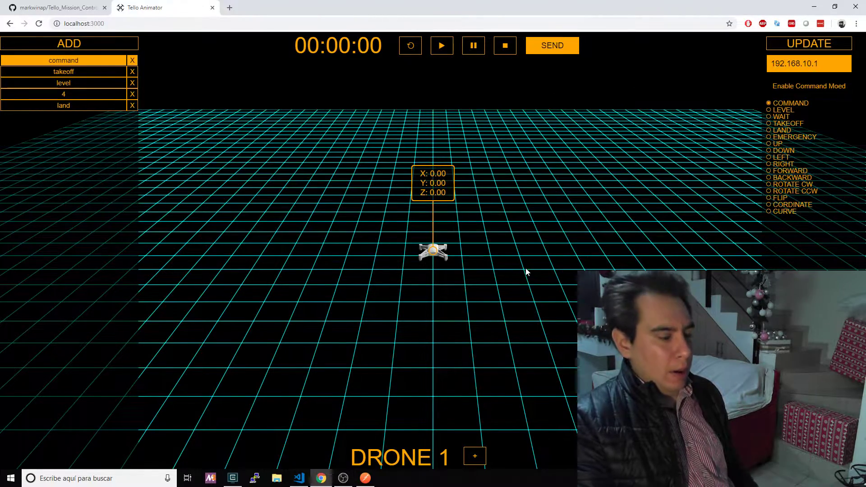
# Step: Add a second drone to the 3D scene, select it, and remove it again
pyautogui.moveTo(543, 246); pyautogui.dragTo(456, 244)
pyautogui.moveTo(394, 233); pyautogui.dragTo(104, 99)
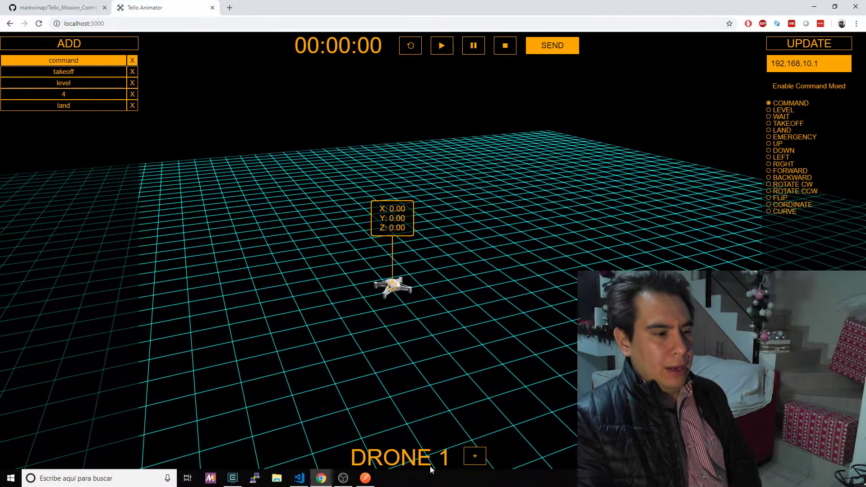
pyautogui.click(474, 456)
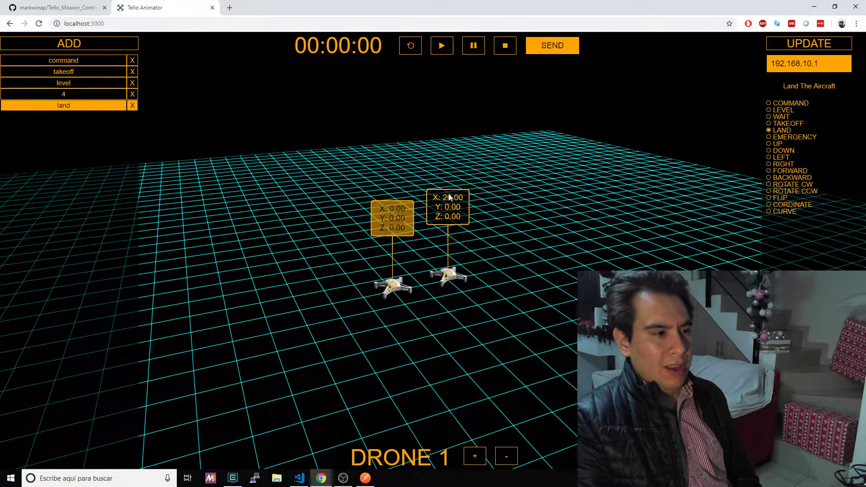
pyautogui.click(455, 208)
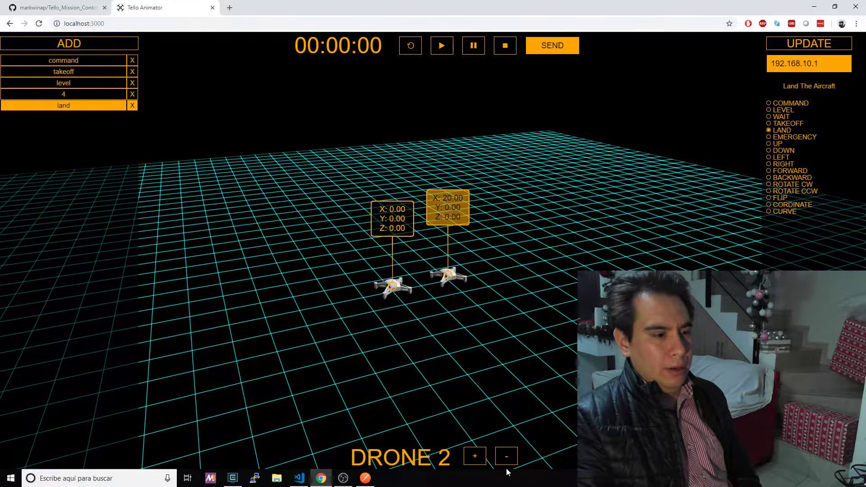
pyautogui.click(506, 456)
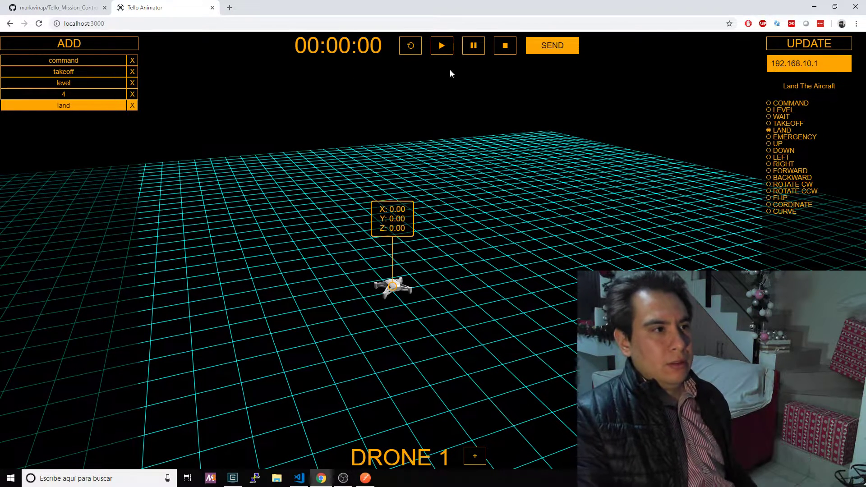
# Step: Play the animation of drone 1's command sequence
pyautogui.click(442, 46)
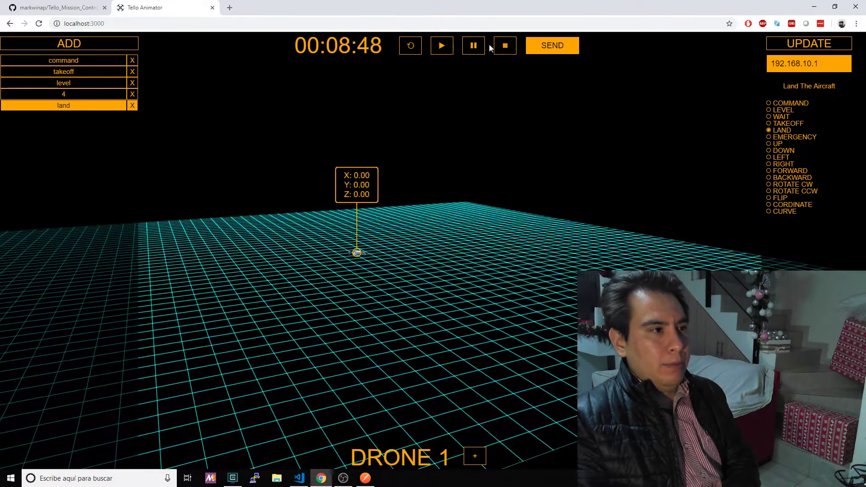
# Step: Add a coordinate command to drone 1's sequence with x 113 cm, y 277 cm, z 176 cm and speed 42
pyautogui.click(89, 47)
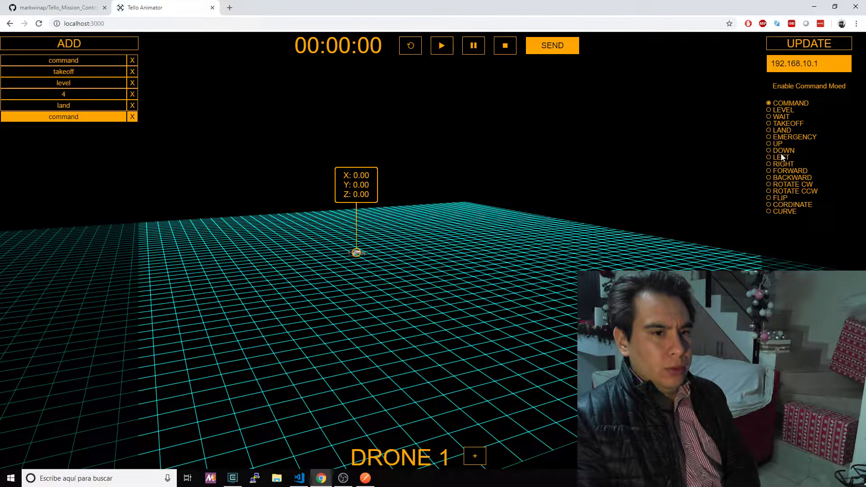
pyautogui.click(792, 205)
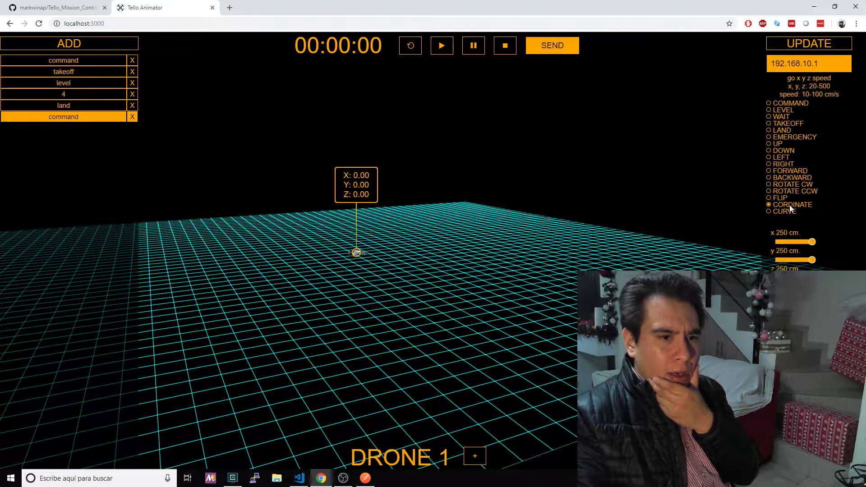
pyautogui.moveTo(819, 241); pyautogui.dragTo(790, 242)
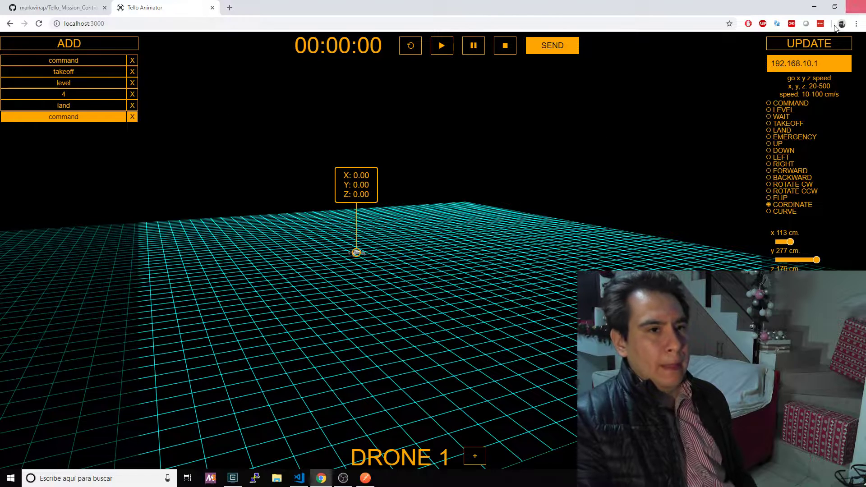
pyautogui.click(819, 45)
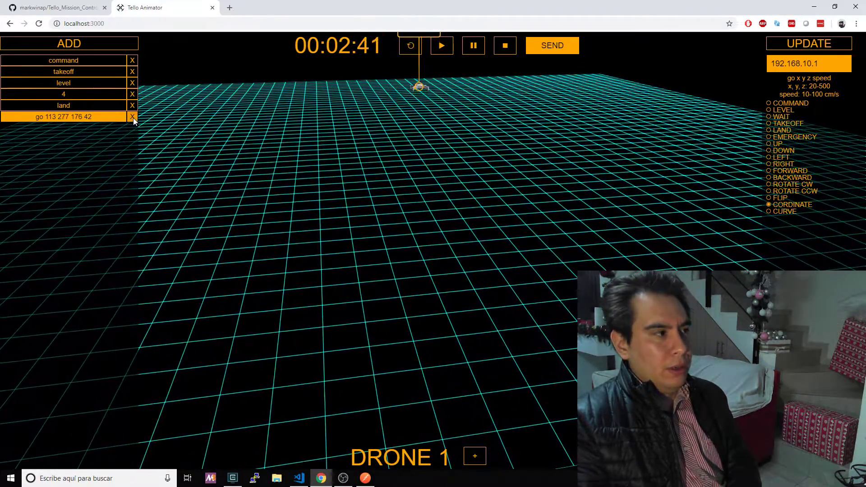
pyautogui.click(132, 117)
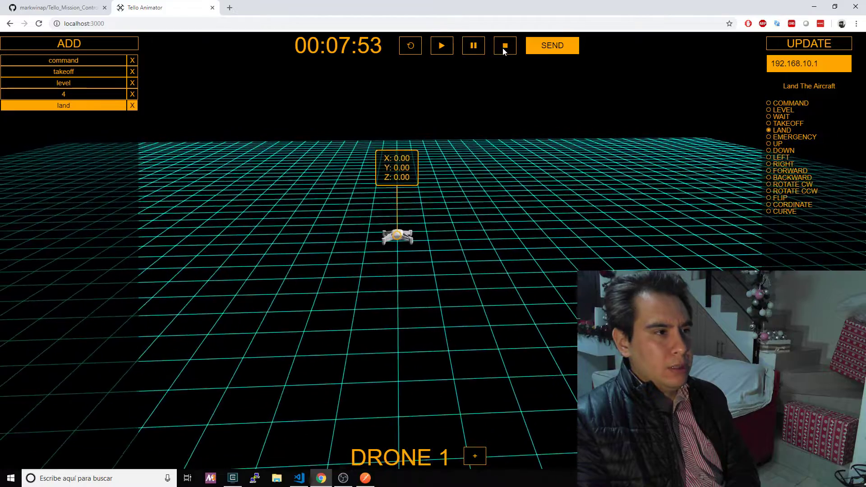
pyautogui.click(441, 44)
pyautogui.click(507, 48)
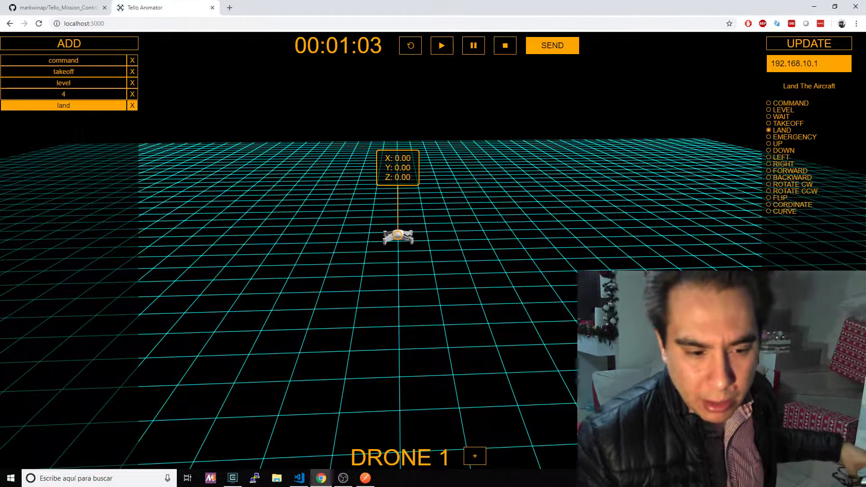
# Step: Check the available Wi-Fi networks for the drone's TELLO-B580C3 network
pyautogui.click(807, 478)
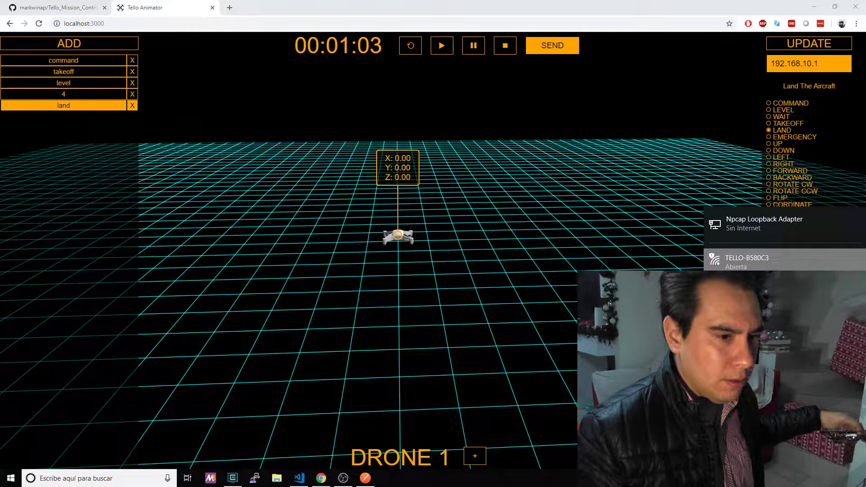
pyautogui.press('Escape')
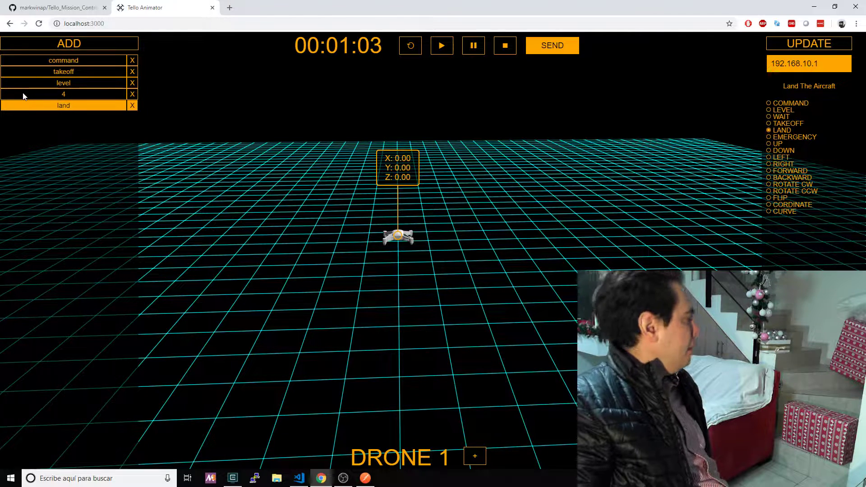
# Step: Remove the level command from drone 1's sequence
pyautogui.click(133, 84)
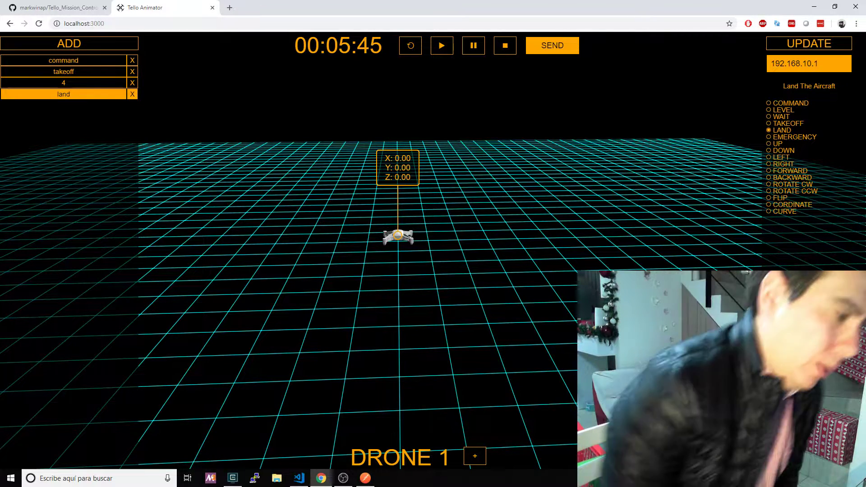
# Step: Switch to Postman, maximize its window, and examine the GET DRONE STATUS request's URL, including host and port
pyautogui.click(366, 478)
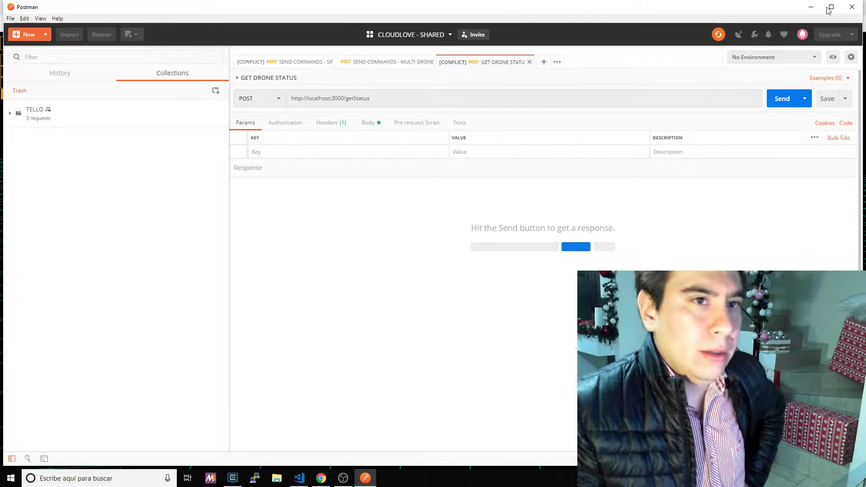
pyautogui.press('super+Up')
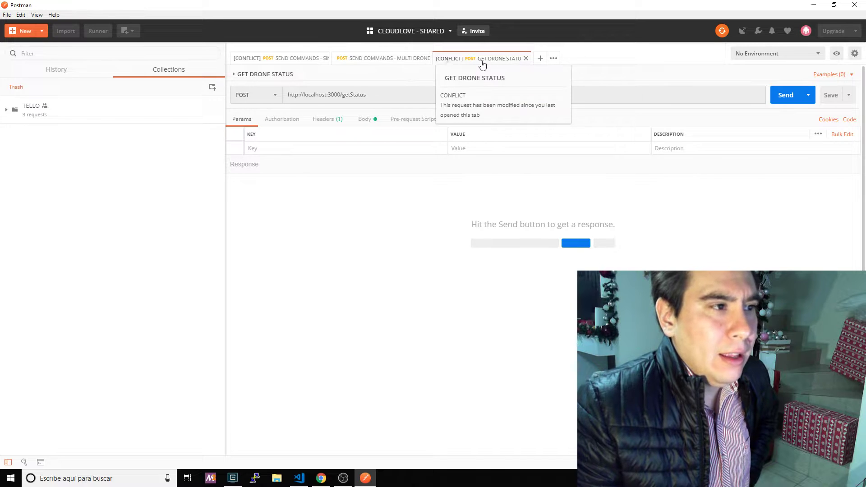
pyautogui.click(312, 96)
pyautogui.doubleClick(315, 95)
pyautogui.doubleClick(334, 94)
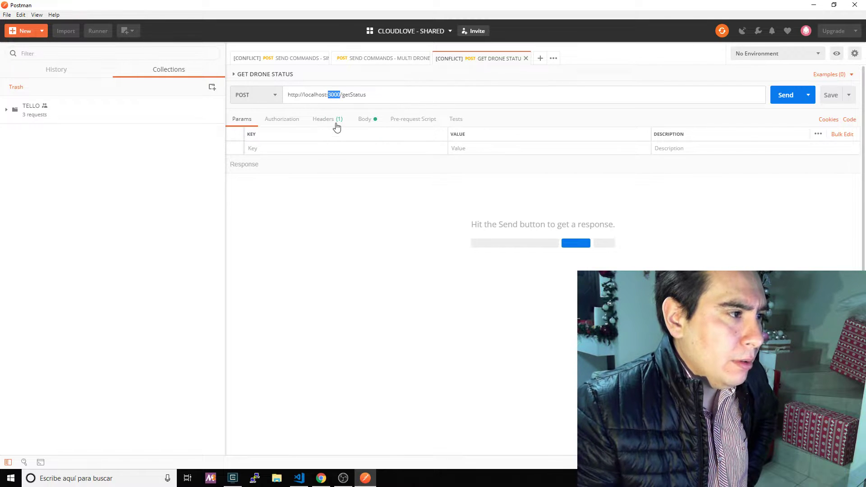
# Step: Show the GET DRONE STATUS request body for drone 192.168.10.1, send the request, and enlarge the response area
pyautogui.click(366, 119)
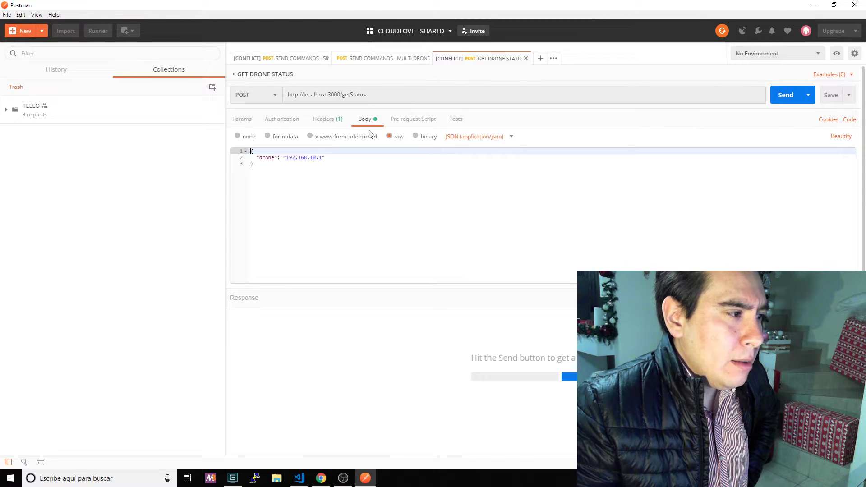
pyautogui.doubleClick(262, 159)
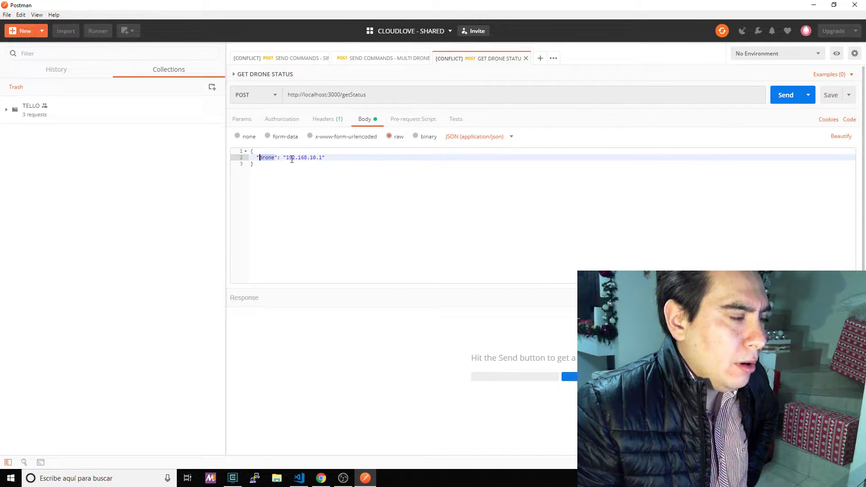
pyautogui.click(791, 100)
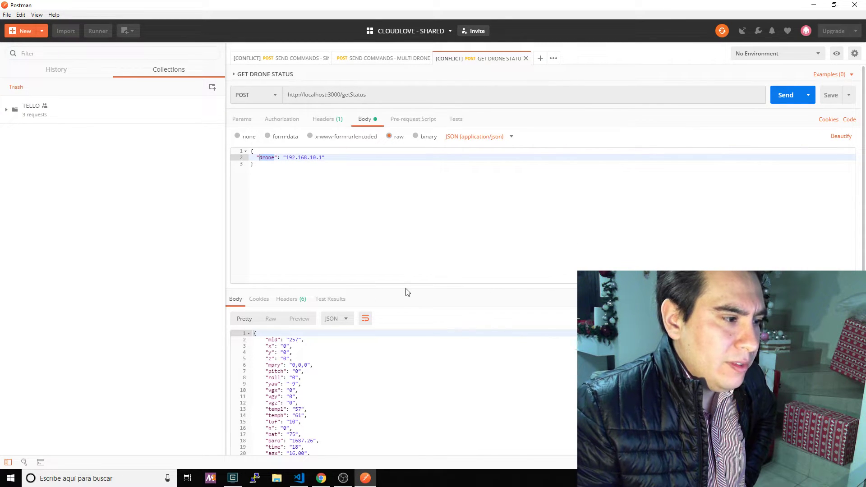
pyautogui.moveTo(411, 283); pyautogui.dragTo(435, 156)
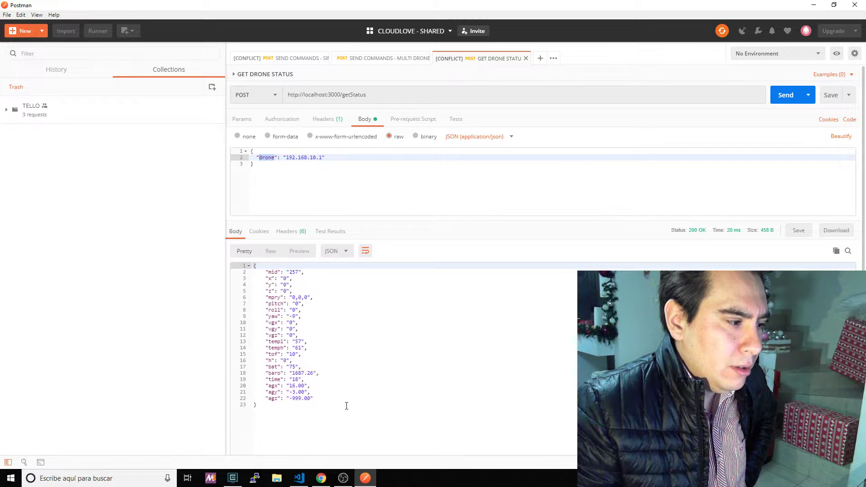
# Step: Examine the fields of the drone status response, including baro, time, tof, mid and templ
pyautogui.moveTo(346, 406); pyautogui.dragTo(307, 299)
pyautogui.click(387, 402)
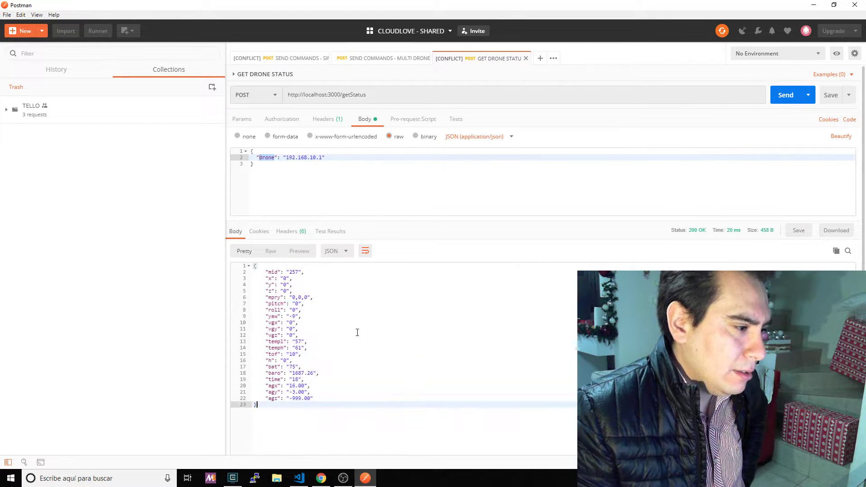
pyautogui.click(273, 374)
pyautogui.click(274, 379)
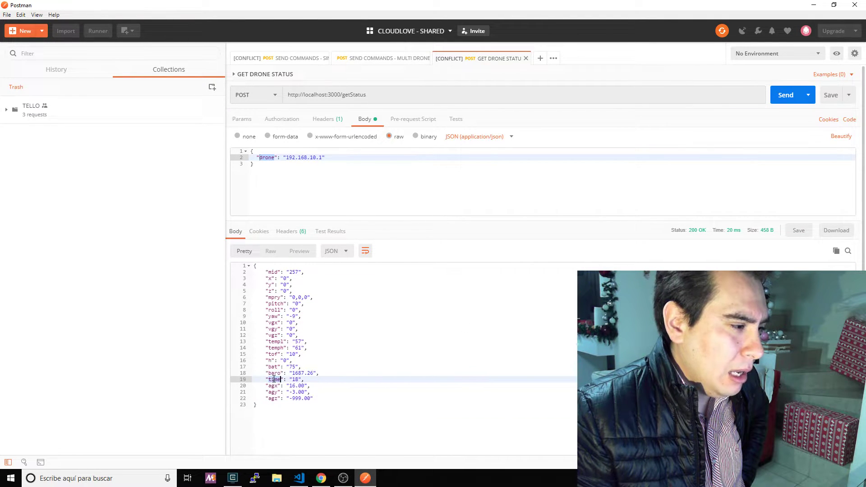
pyautogui.click(273, 354)
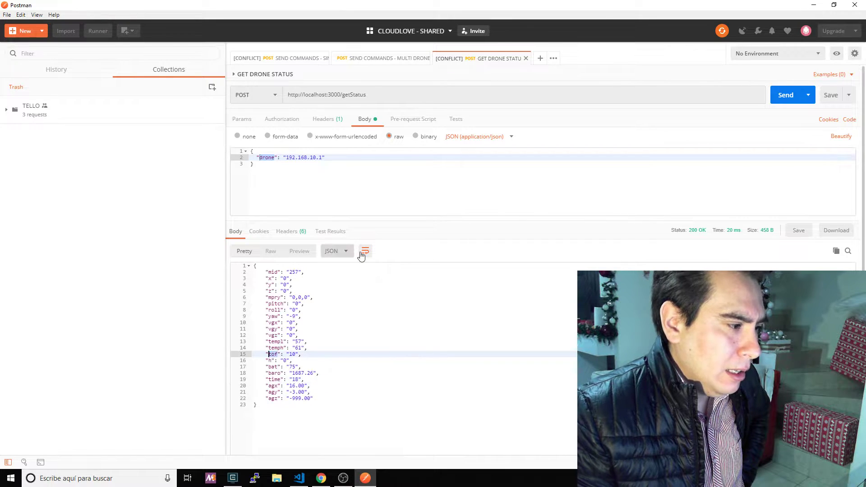
pyautogui.click(269, 273)
pyautogui.click(281, 341)
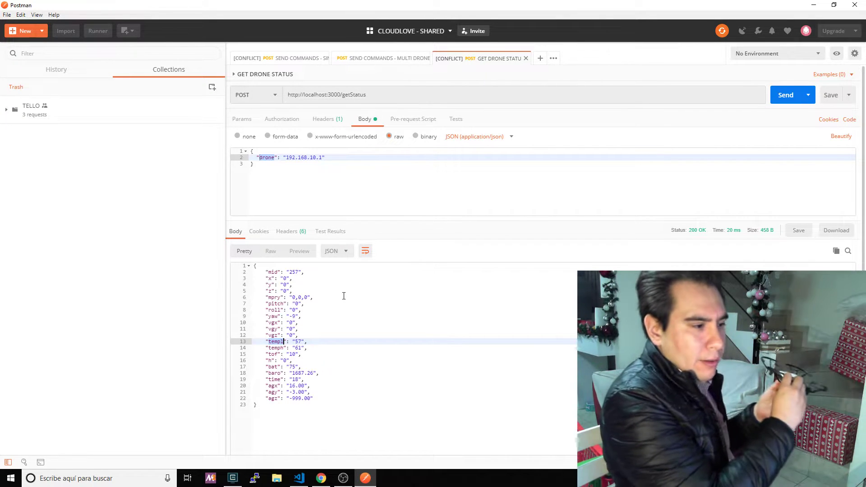
# Step: Resend the drone status request repeatedly while the drone is moved, checking the agx acceleration field
pyautogui.click(785, 96)
pyautogui.click(784, 96)
pyautogui.click(784, 96)
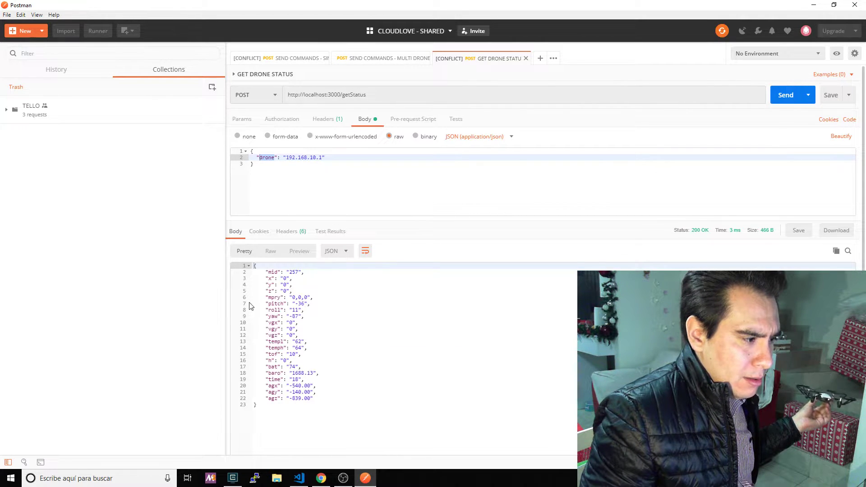
pyautogui.click(777, 95)
pyautogui.click(776, 97)
pyautogui.click(774, 96)
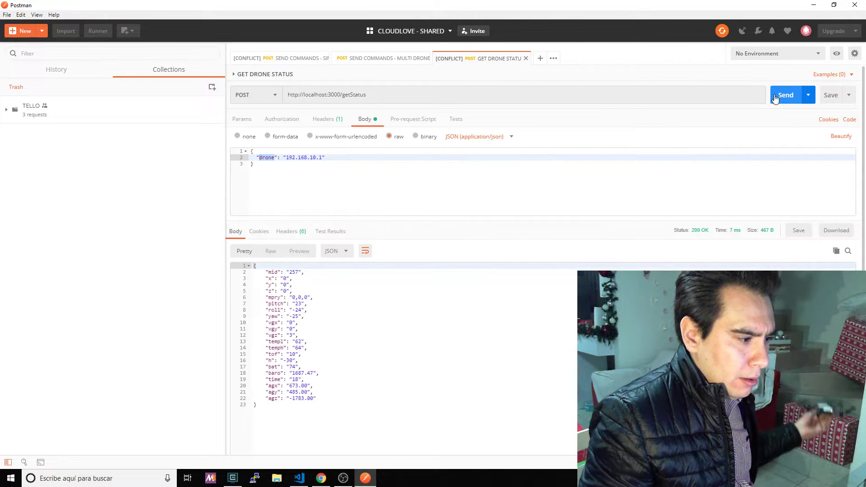
pyautogui.click(272, 387)
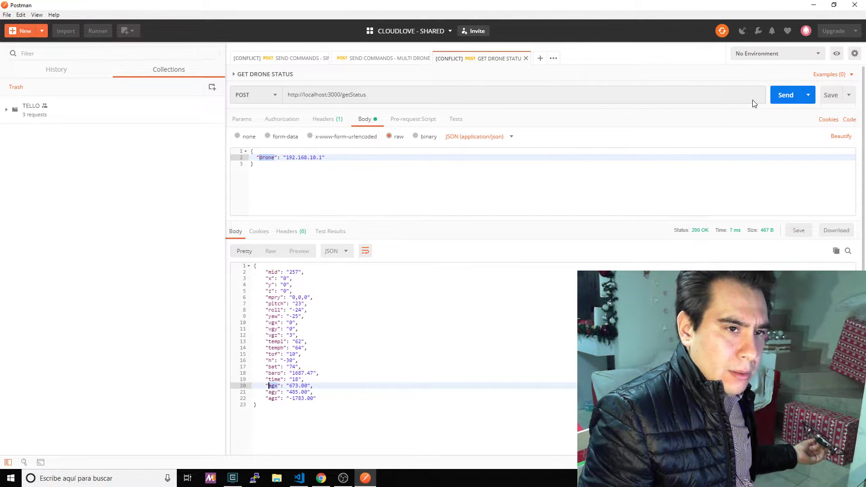
pyautogui.click(776, 94)
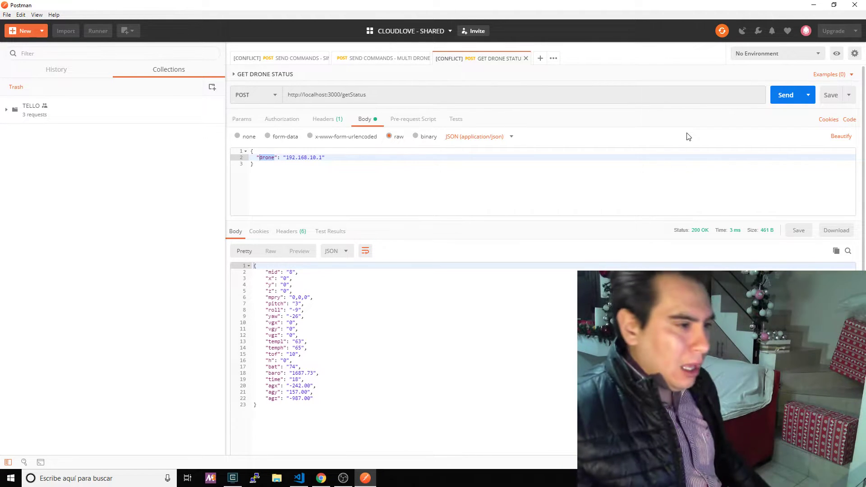
# Step: In the SEND COMMANDS - SINGLE DRONE request body, set the wait value in cmd_list to 4
pyautogui.click(253, 59)
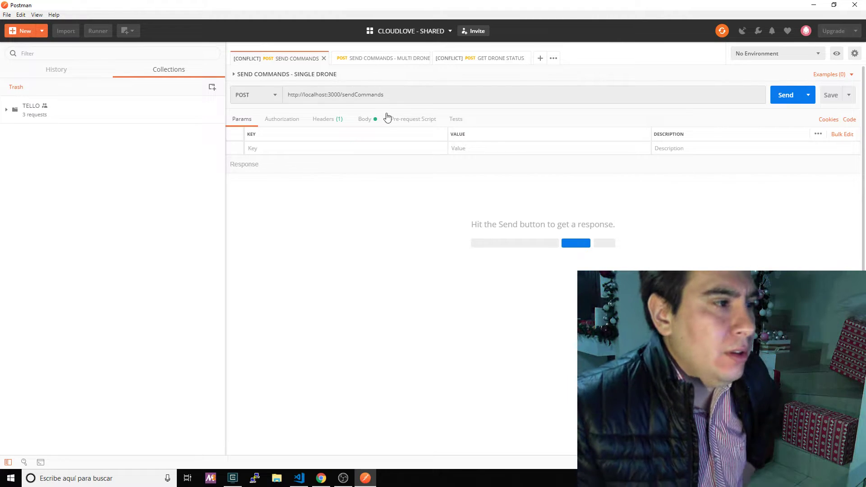
pyautogui.click(362, 121)
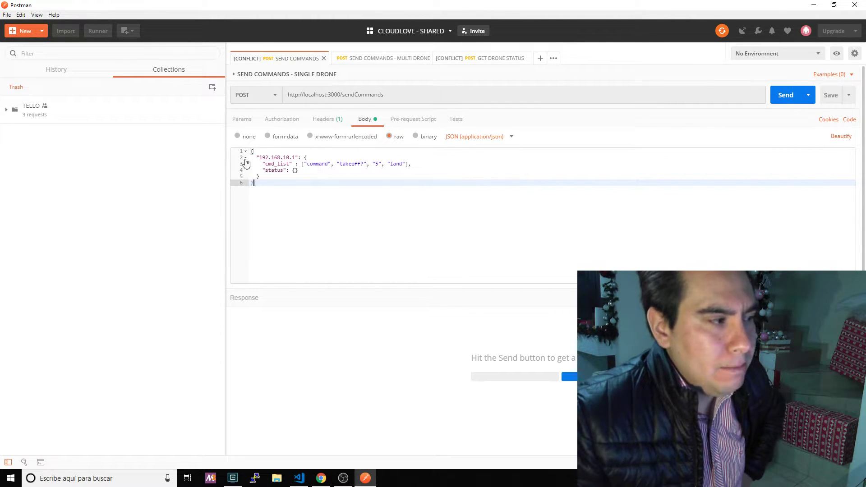
pyautogui.click(379, 164)
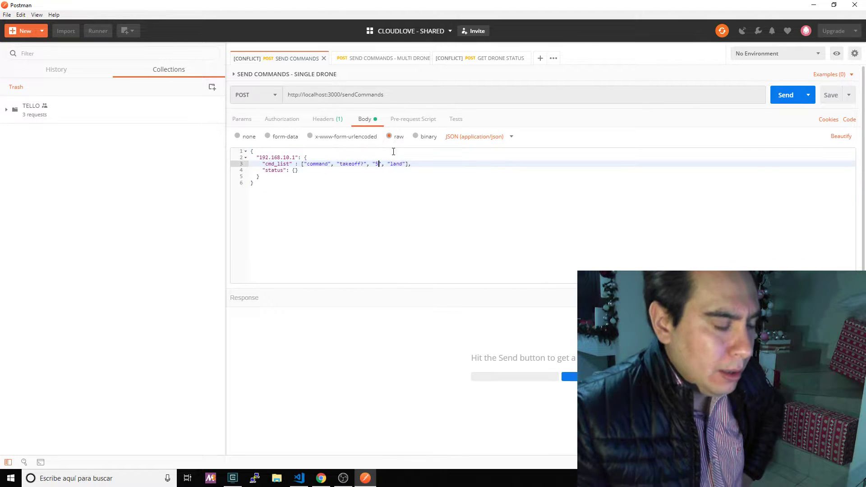
pyautogui.hotkey('shift', 'Left')
pyautogui.write('4')
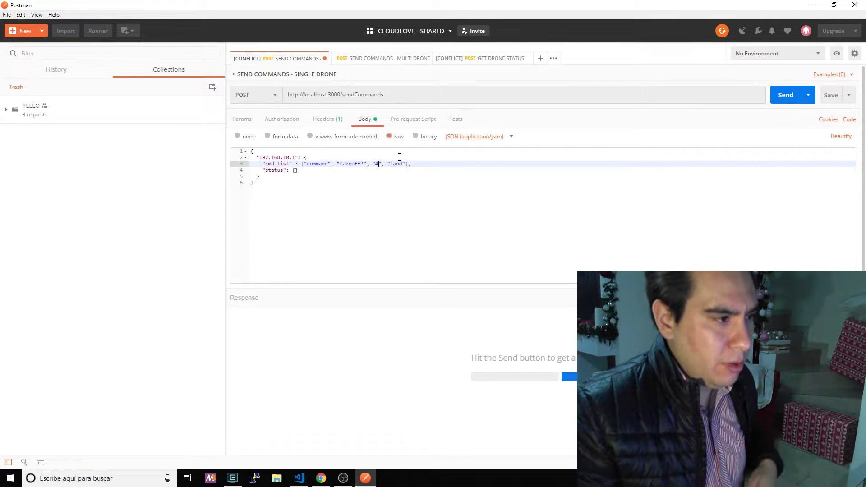
# Step: Remove the question mark from the takeoff command in the single-drone request body and save the request
pyautogui.doubleClick(318, 164)
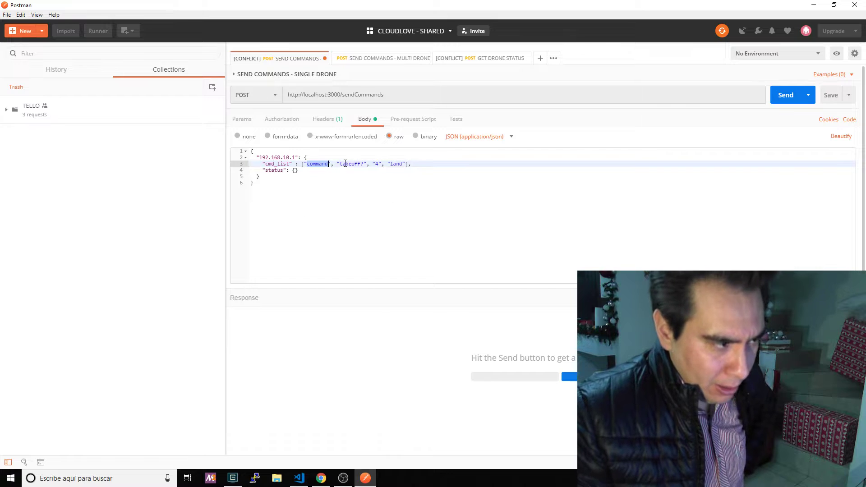
pyautogui.click(347, 164)
pyautogui.click(364, 164)
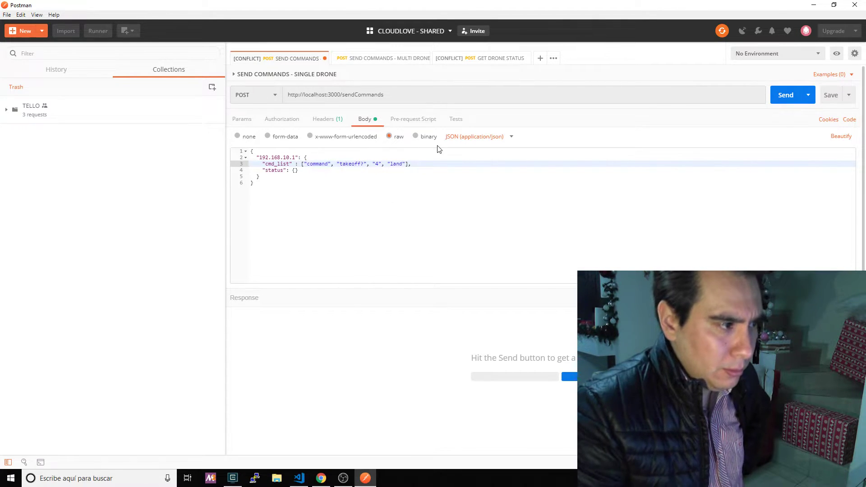
pyautogui.press('BackSpace')
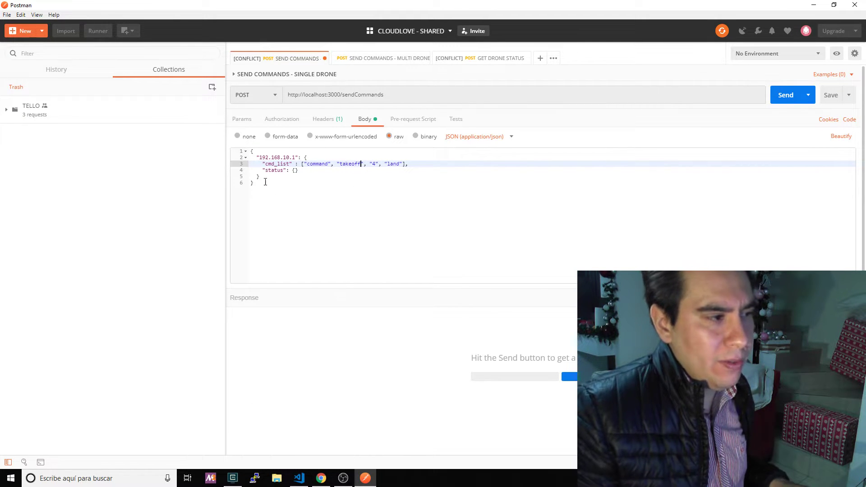
pyautogui.click(491, 181)
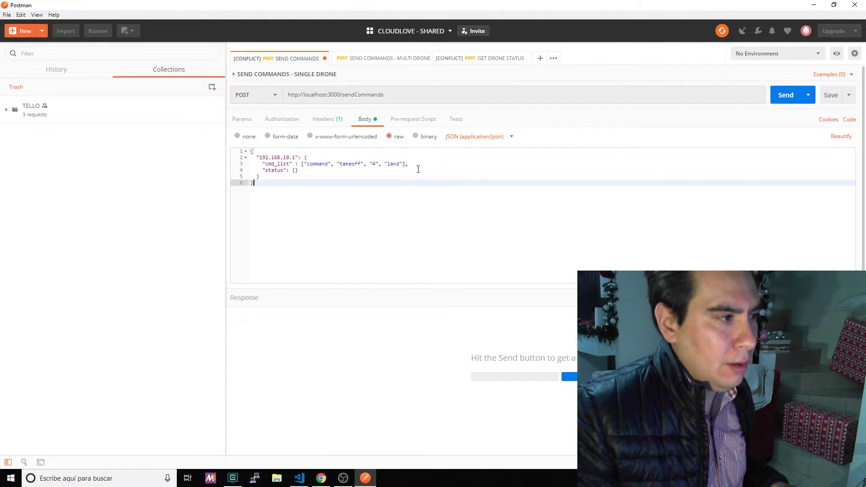
pyautogui.hotkey('ctrl', 's')
pyautogui.click(493, 254)
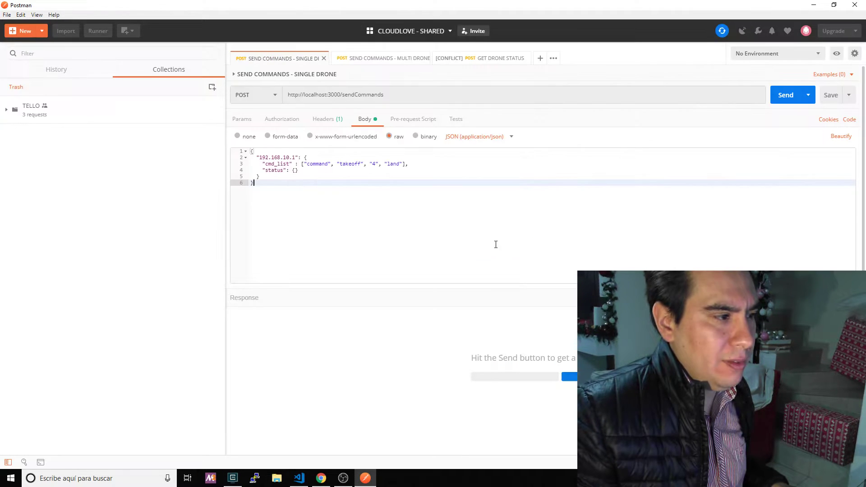
# Step: Remove the question mark from both takeoff commands in the SEND COMMANDS - MULTI DRONE body and save the request
pyautogui.hotkey('ctrl', 'Tab')
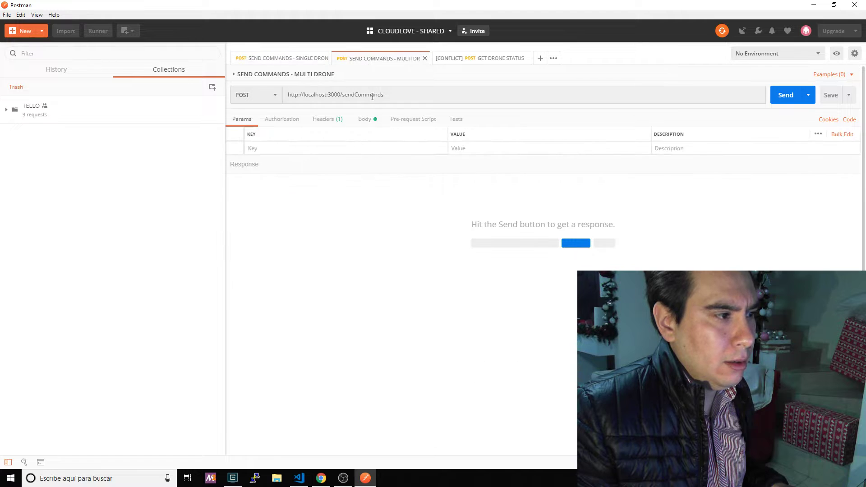
pyautogui.click(366, 118)
pyautogui.click(367, 164)
pyautogui.press('BackSpace')
pyautogui.click(368, 189)
pyautogui.press('BackSpace')
pyautogui.hotkey('ctrl', 's')
# Step: Send the SEND COMMANDS - SINGLE DRONE request and request the drone's status again
pyautogui.click(291, 60)
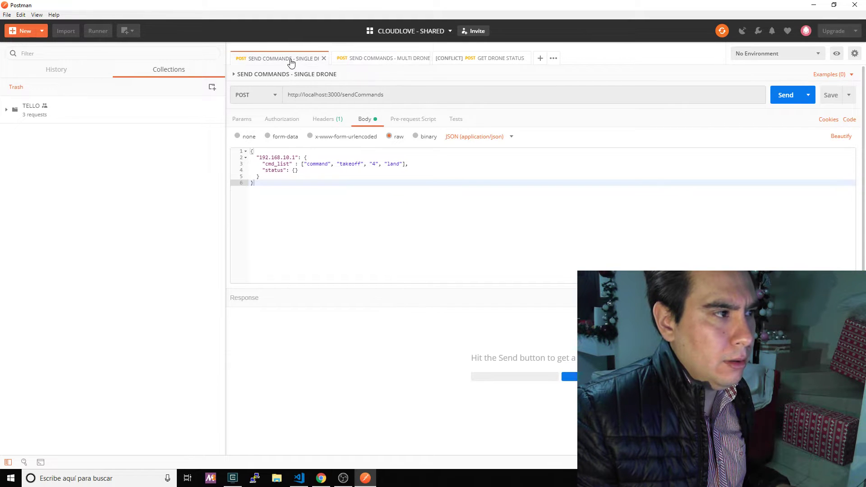
pyautogui.click(785, 101)
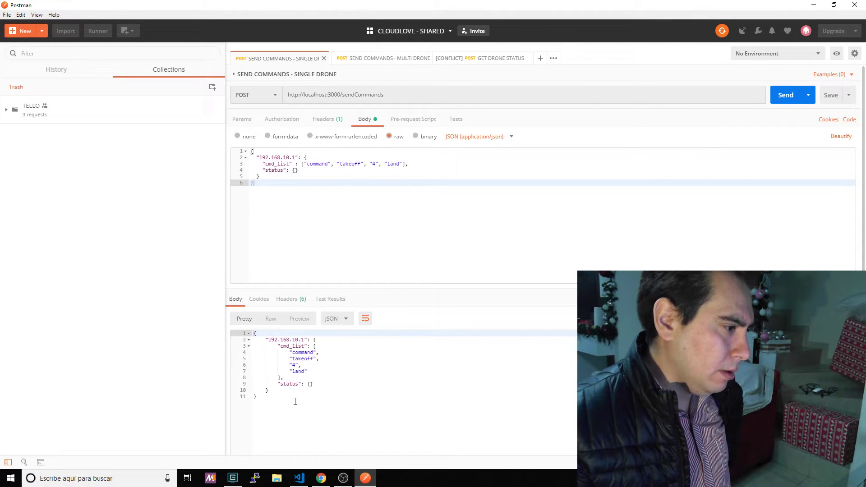
pyautogui.moveTo(293, 400); pyautogui.dragTo(185, 241)
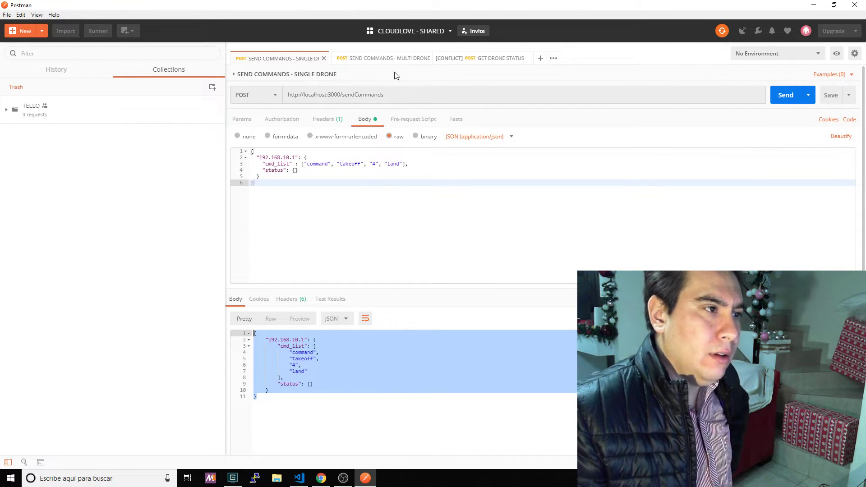
pyautogui.click(463, 64)
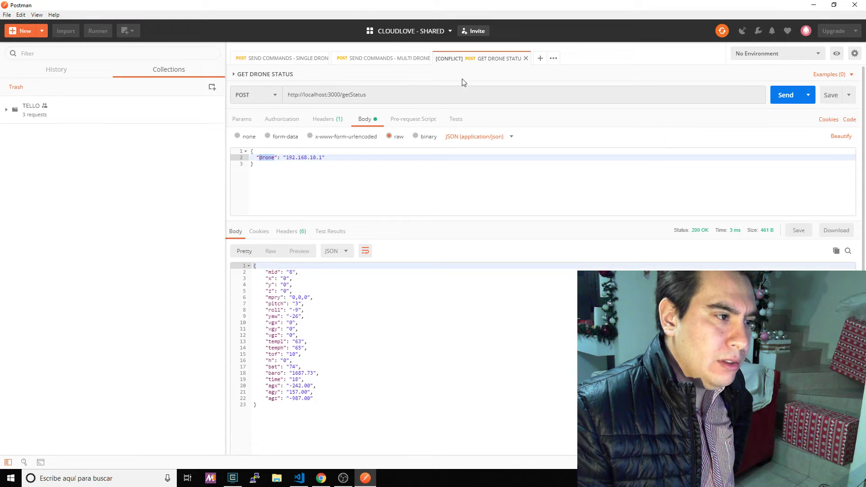
pyautogui.click(785, 95)
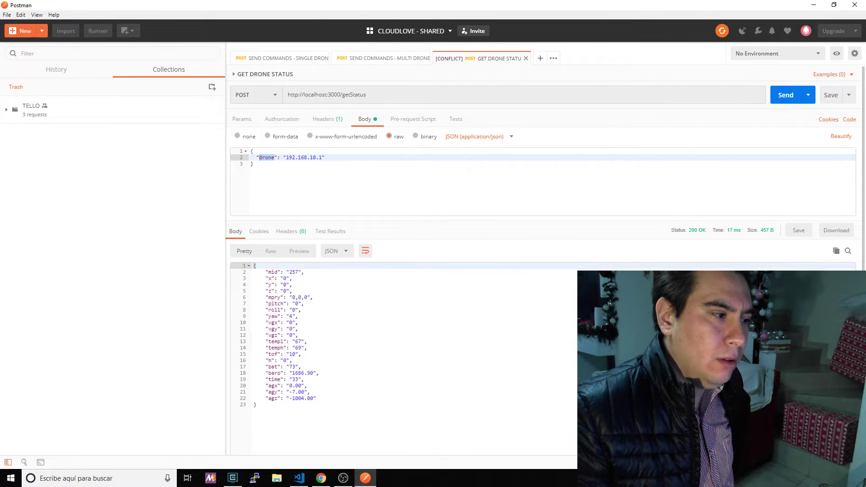
# Step: Compare the JSON bodies of the single-drone and multi-drone command requests
pyautogui.click(279, 58)
pyautogui.click(269, 175)
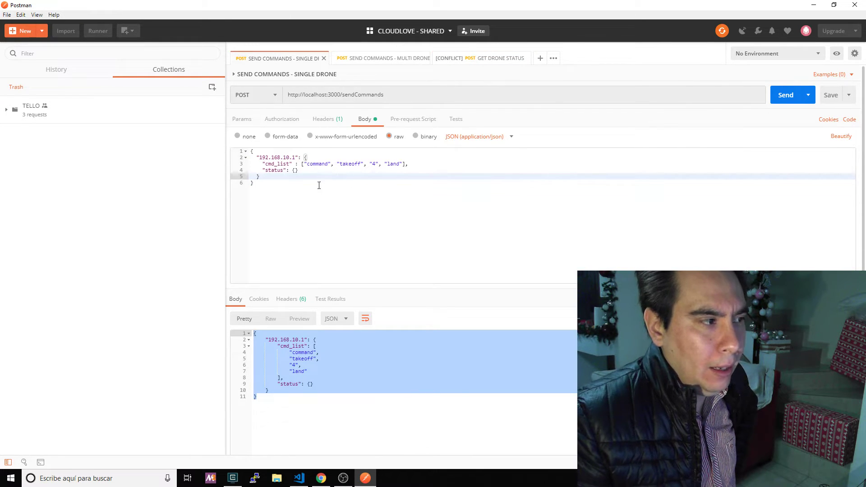
pyautogui.hotkey('ctrl', 'shift', 'Home')
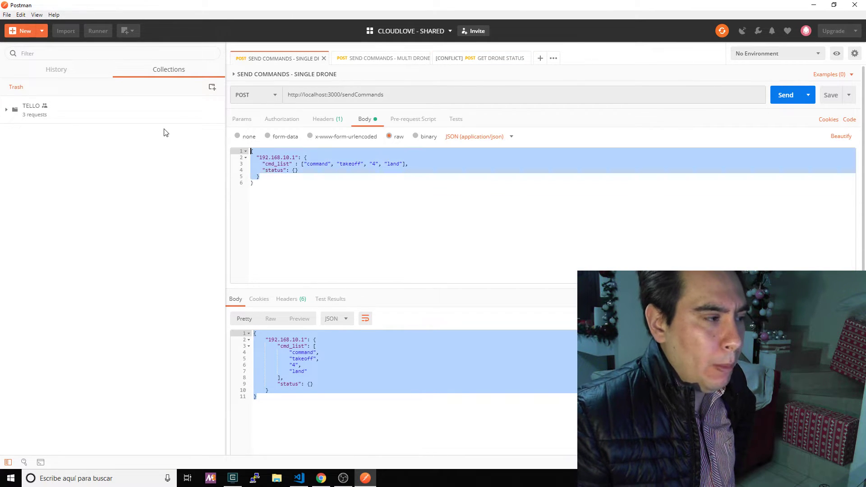
pyautogui.click(374, 58)
pyautogui.hotkey('ctrl', 'a')
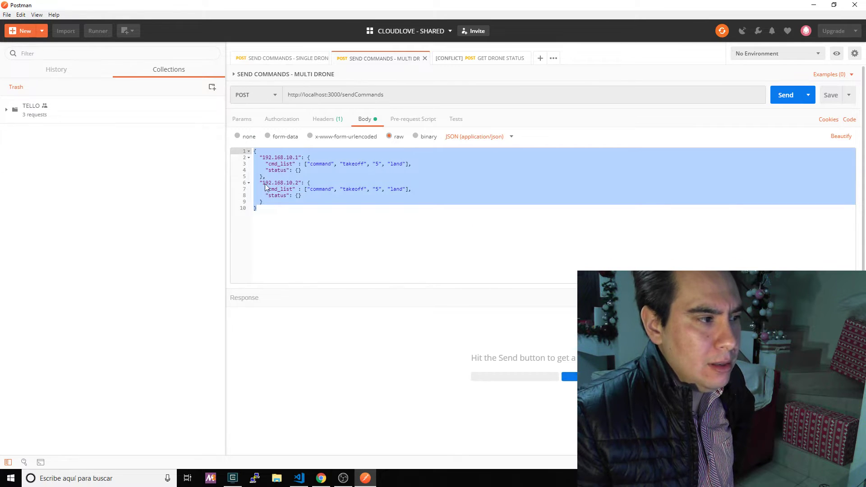
# Step: Return to the Tello Animator page in Chrome, add a second drone, and update its land command
pyautogui.click(494, 59)
pyautogui.click(813, 6)
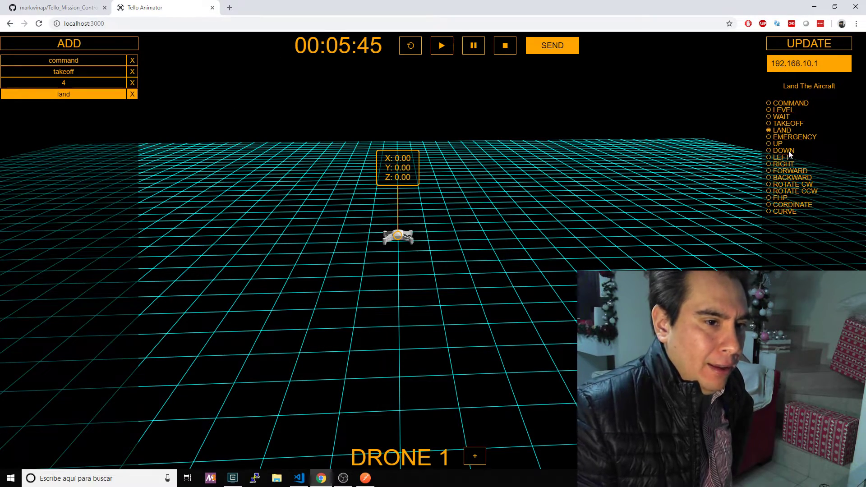
pyautogui.moveTo(805, 228); pyautogui.dragTo(676, 226)
pyautogui.moveTo(428, 297); pyautogui.dragTo(470, 402)
pyautogui.click(472, 452)
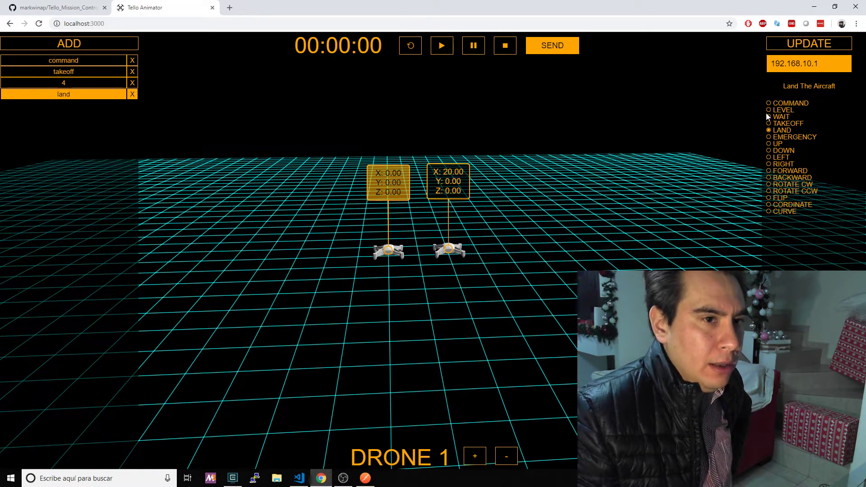
pyautogui.click(438, 198)
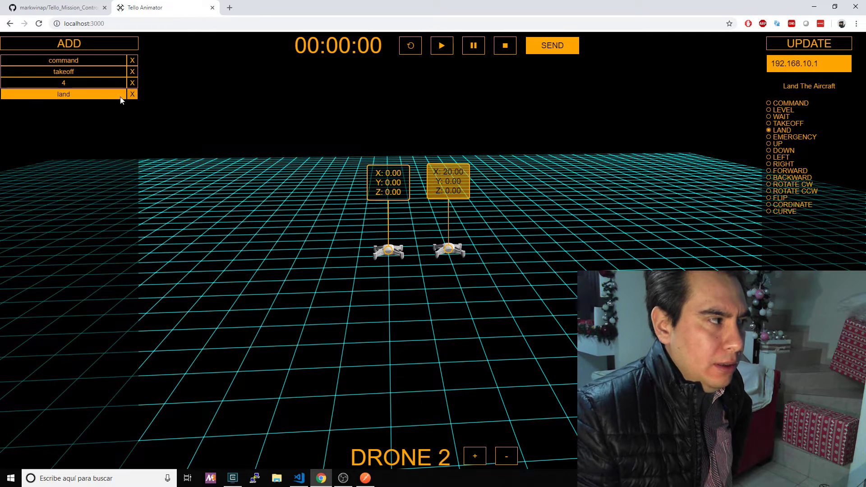
pyautogui.click(808, 44)
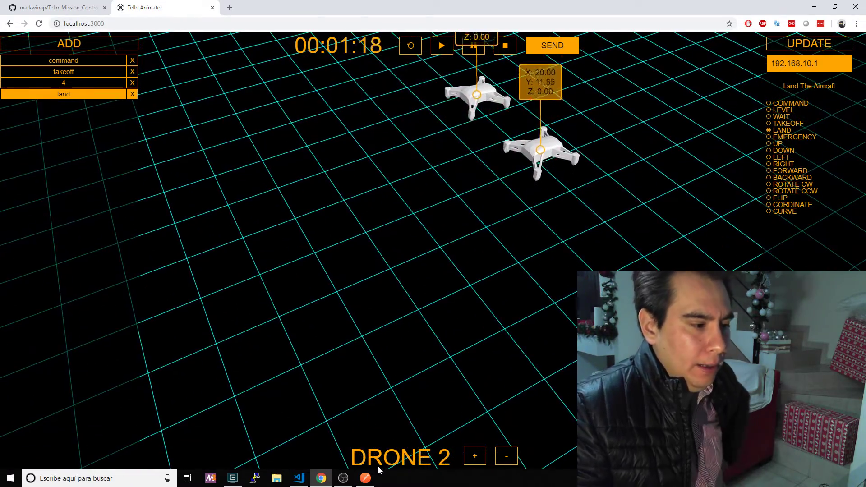
pyautogui.click(371, 478)
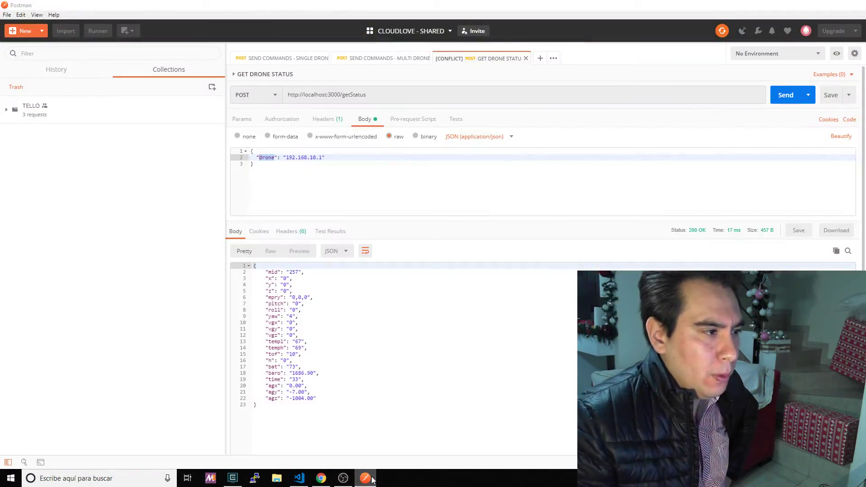
pyautogui.click(371, 479)
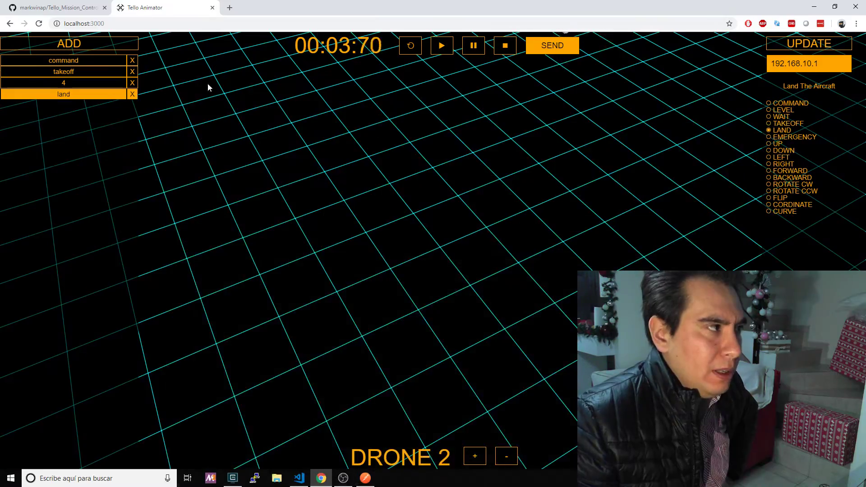
# Step: Switch to the GitHub repository page and review its file list and README down to the video and credits
pyautogui.click(82, 4)
pyautogui.scroll(15, 334, 253)
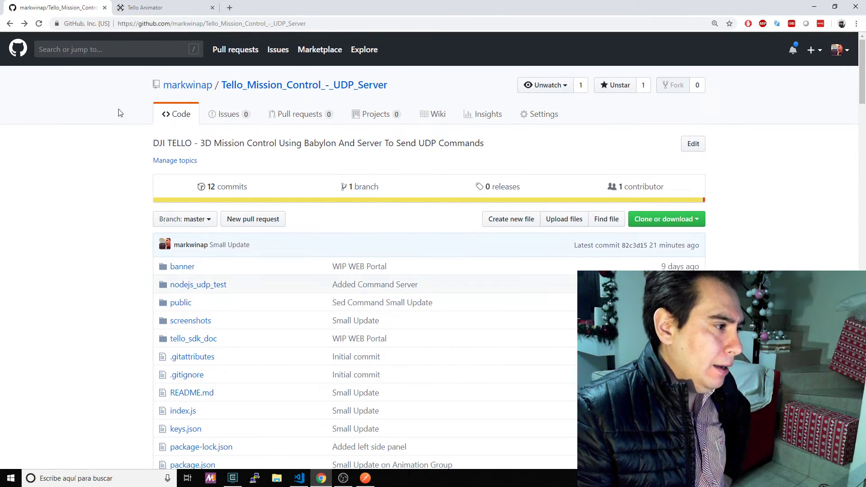
pyautogui.scroll(-20, 347, 358)
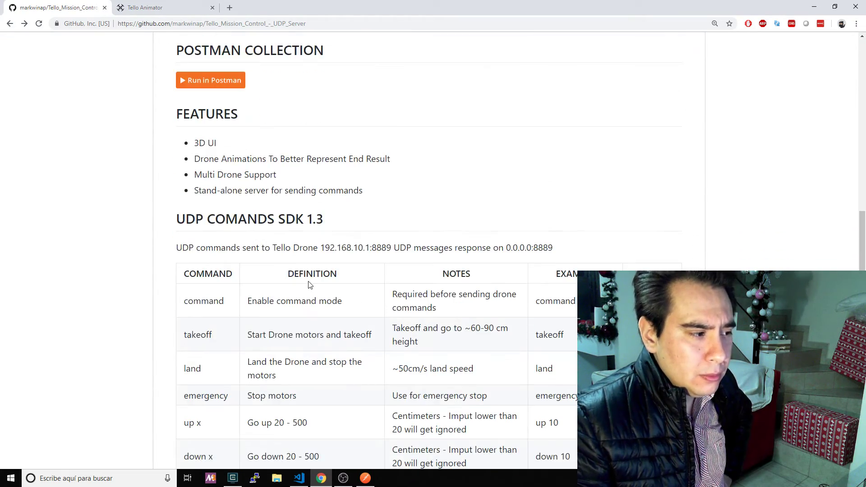
pyautogui.scroll(-20, 309, 285)
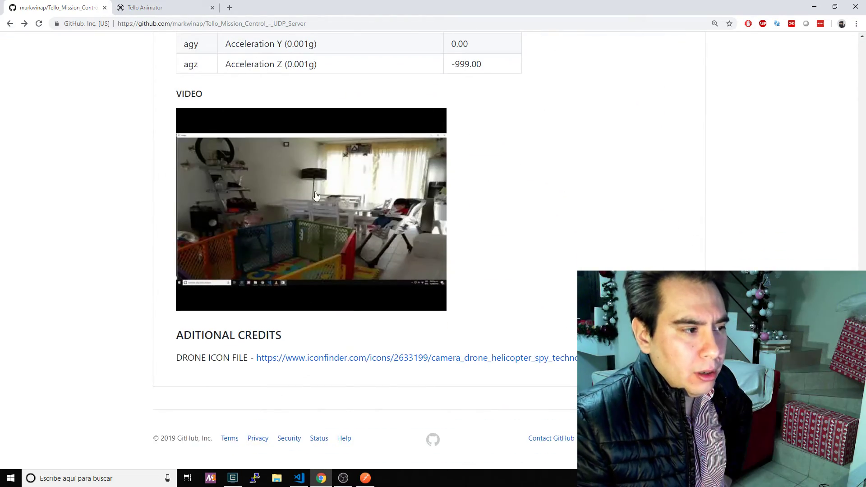
pyautogui.click(350, 483)
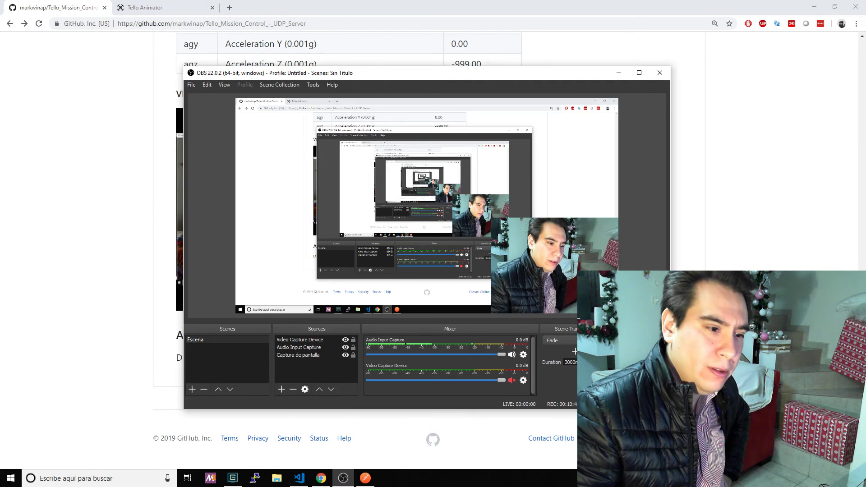